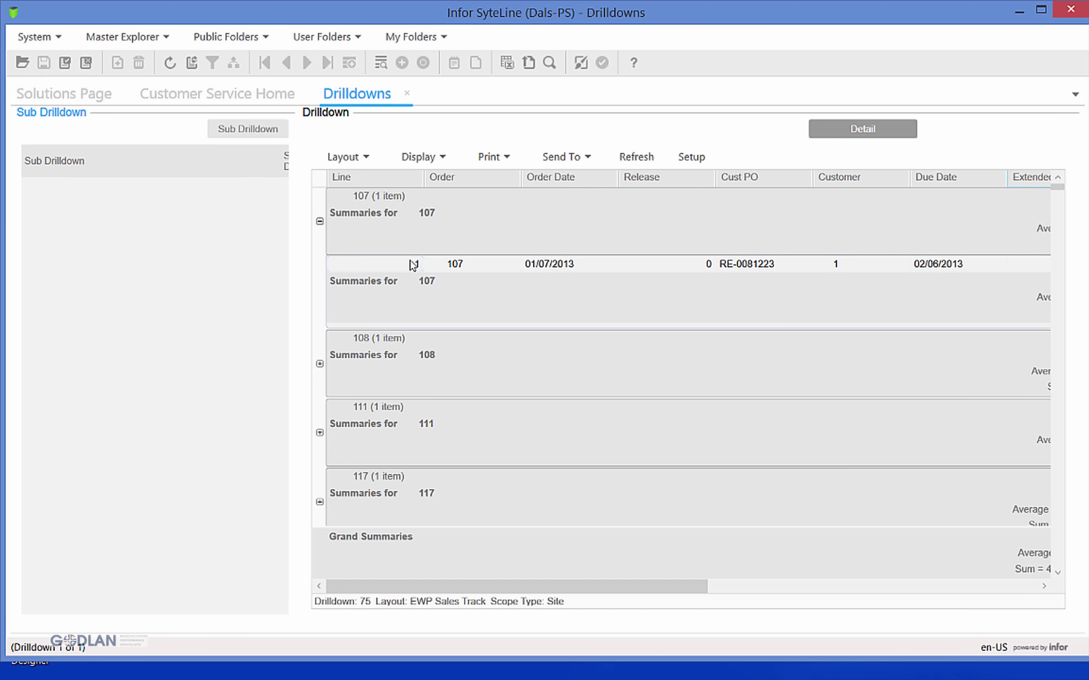
Step: Review the customer service Navigator's hot list planning detail, CRM leads and opportunities, and orders after checking the drilldown detail
click(847, 129)
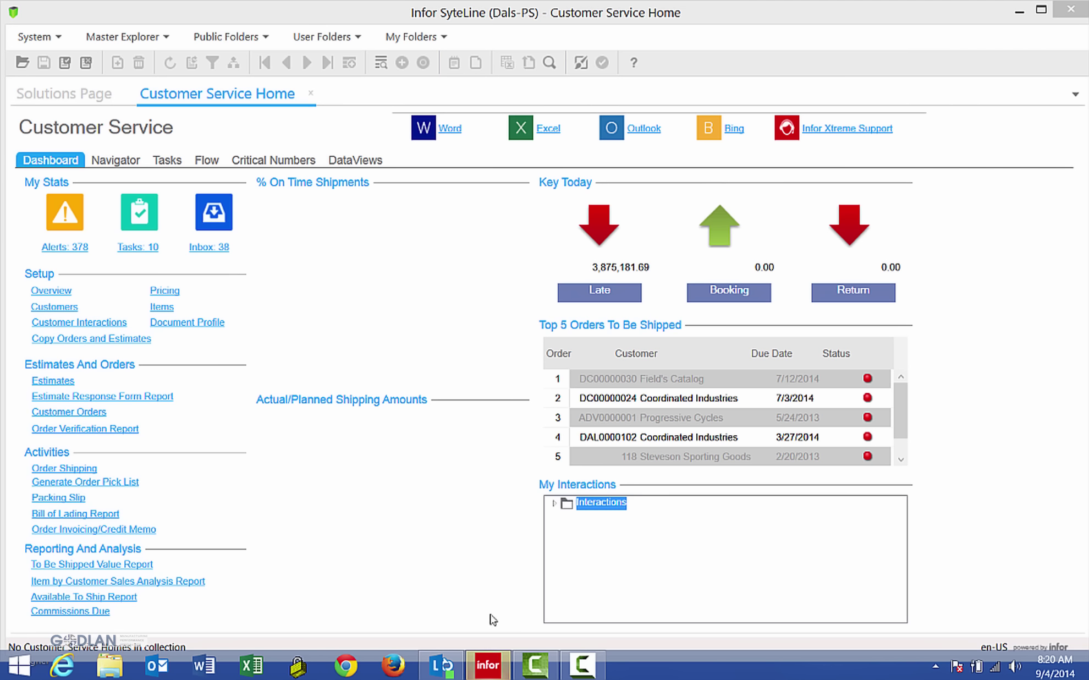
click(103, 160)
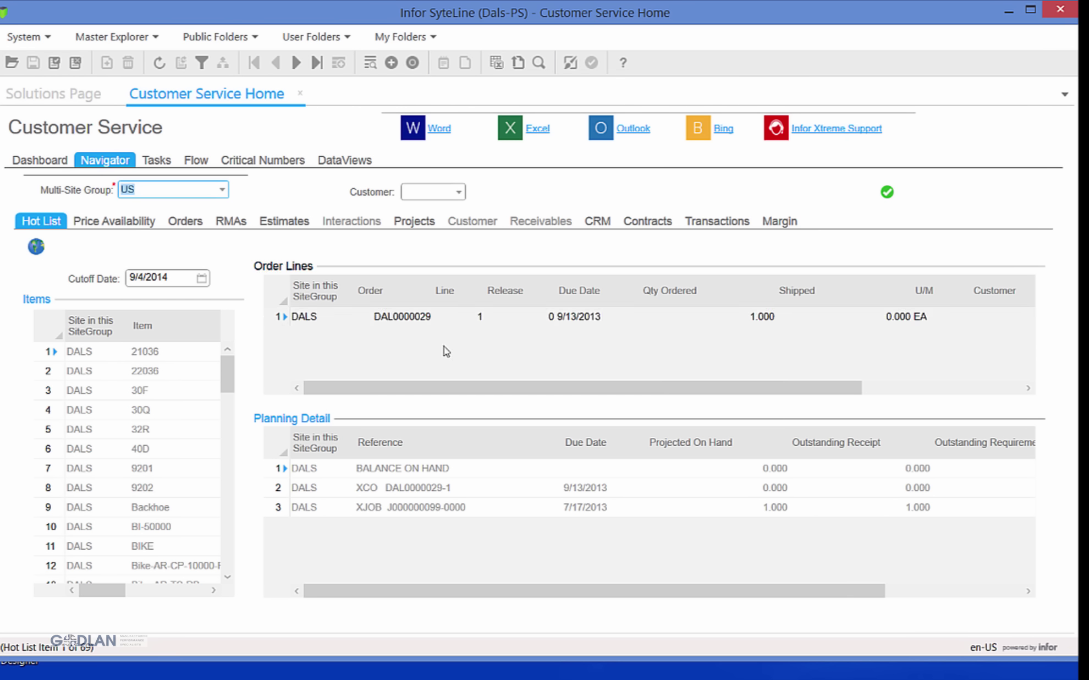
click(359, 468)
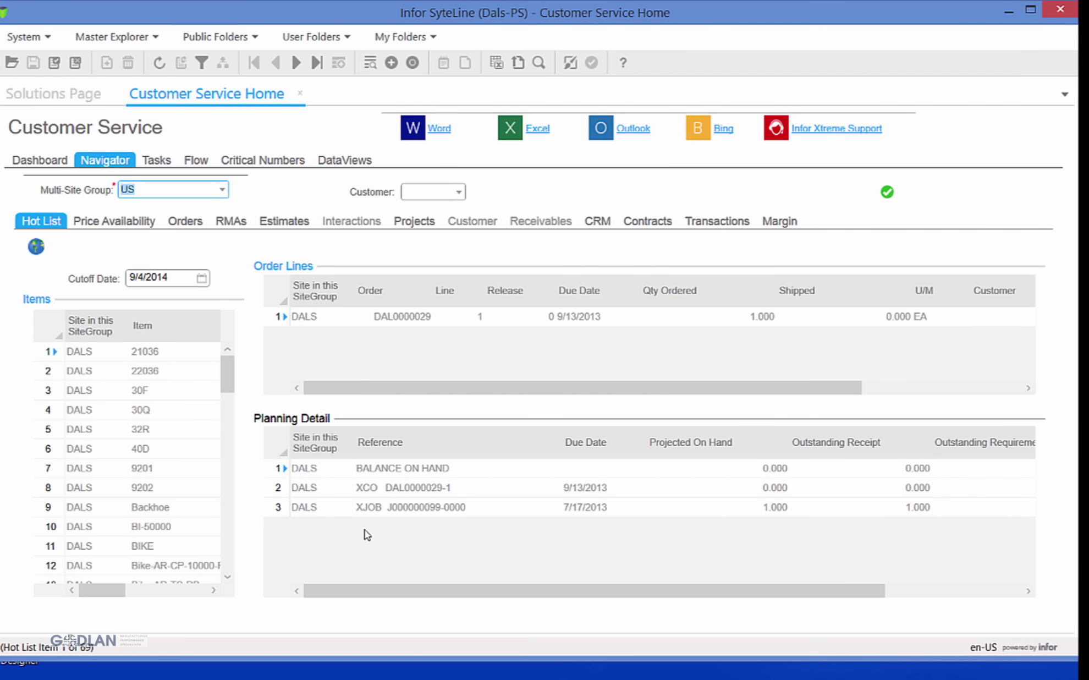
click(598, 220)
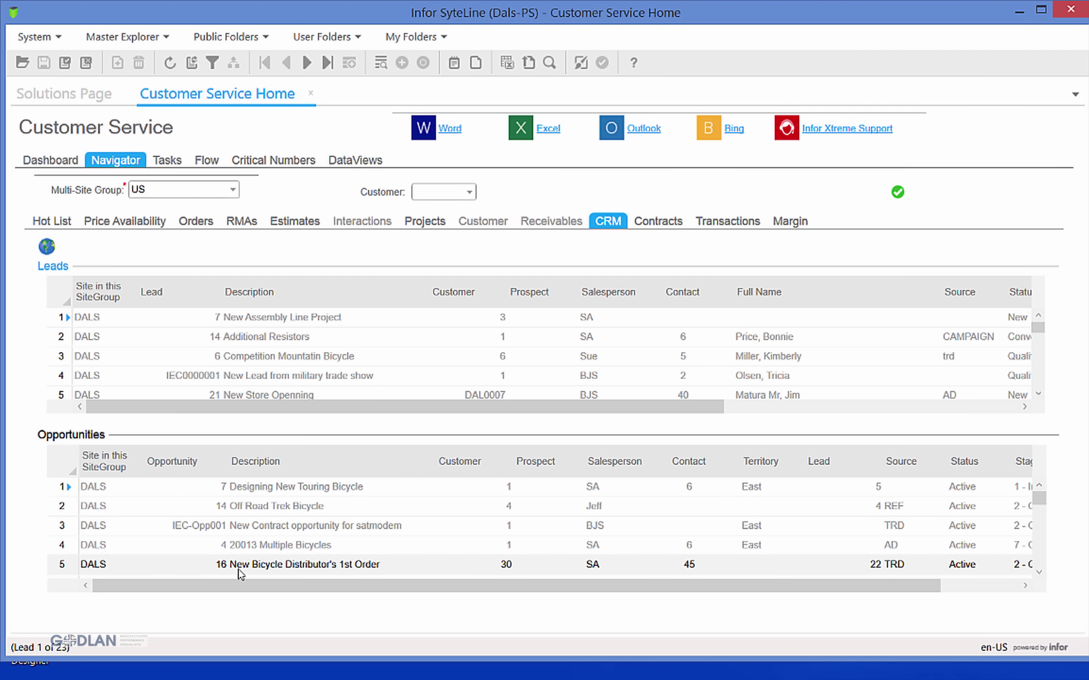
click(196, 221)
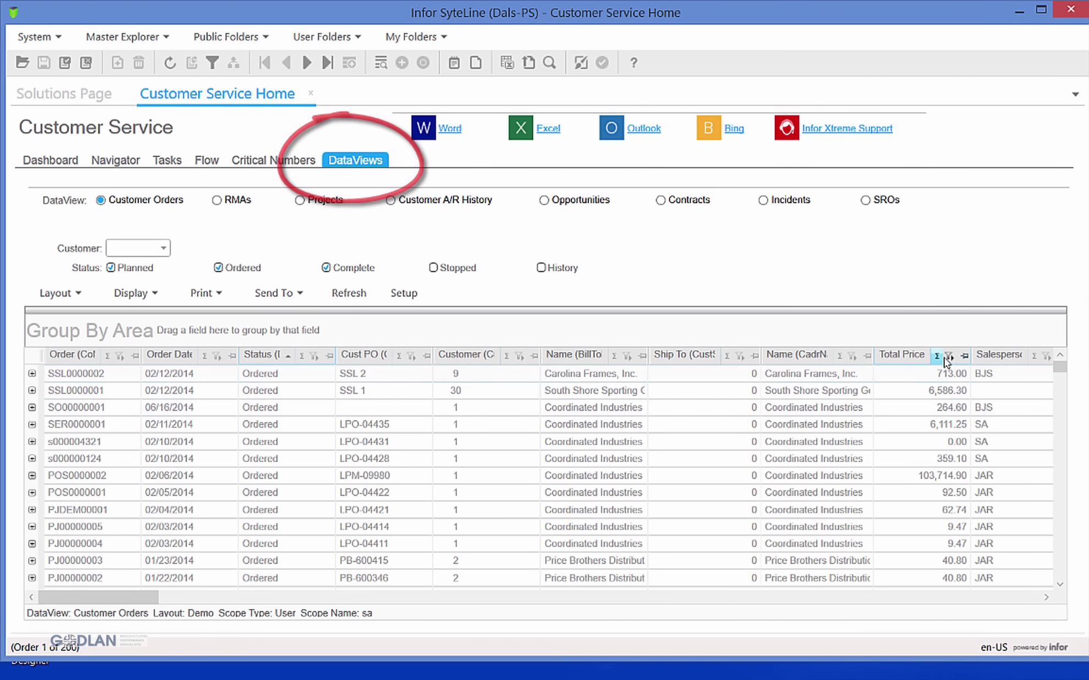
Step: Filter the Customer Orders data view by order date, excluding 2013 and keeping all months of 2014
click(217, 356)
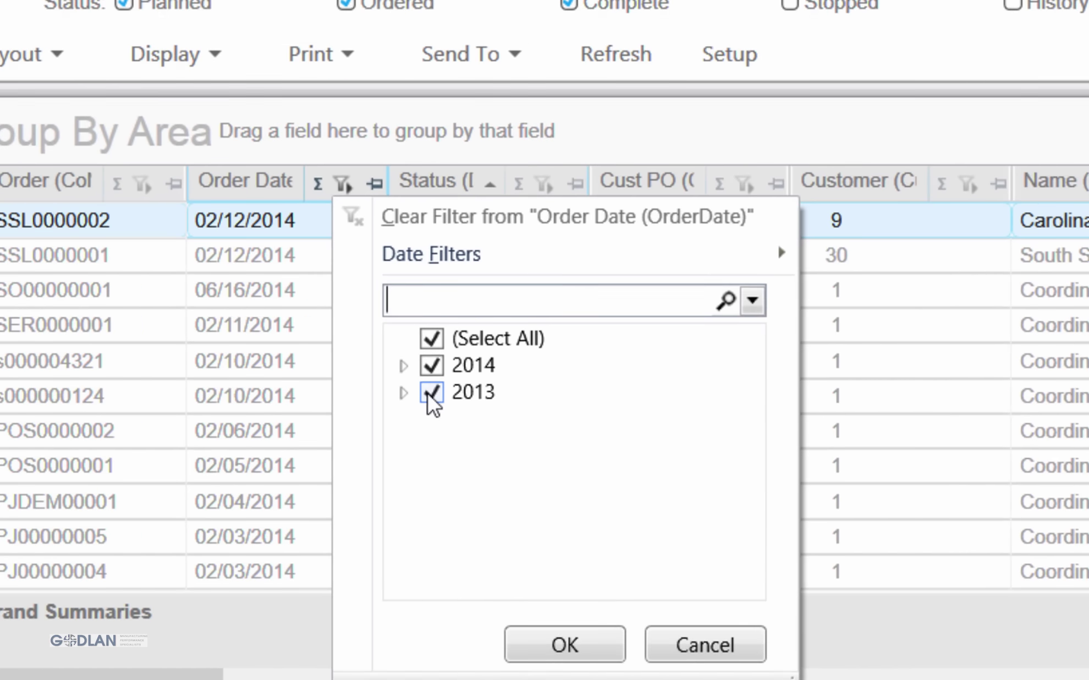
click(429, 392)
click(403, 365)
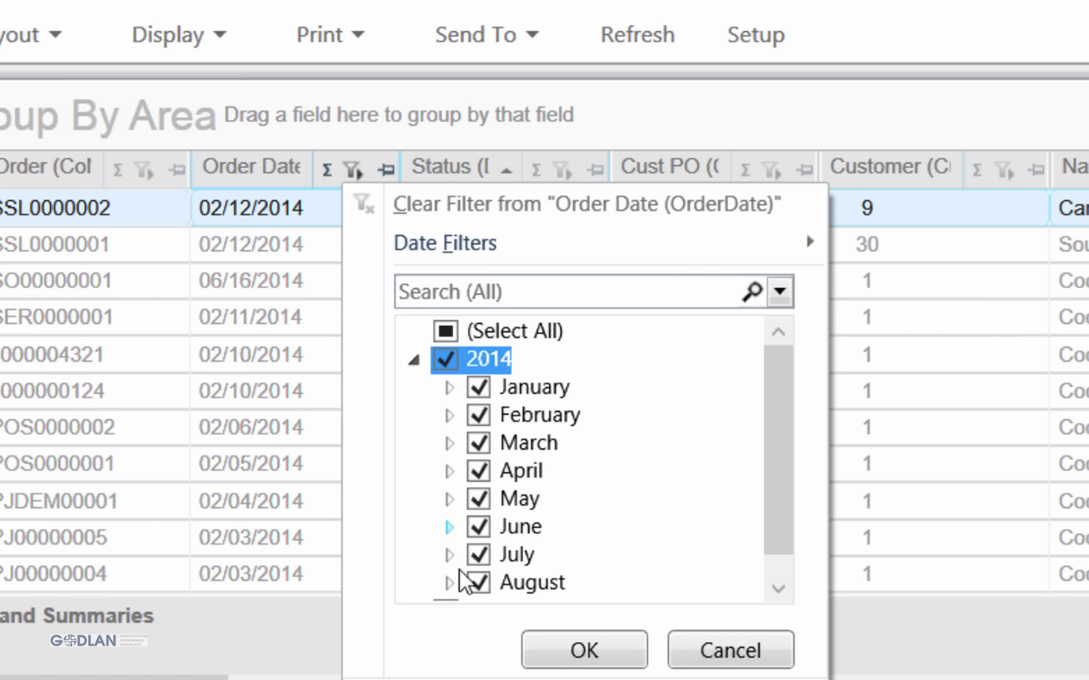
click(585, 650)
Step: Try grouping the customer orders by name, and add a Sum summary to the Total Price column
drag(798, 355, 110, 330)
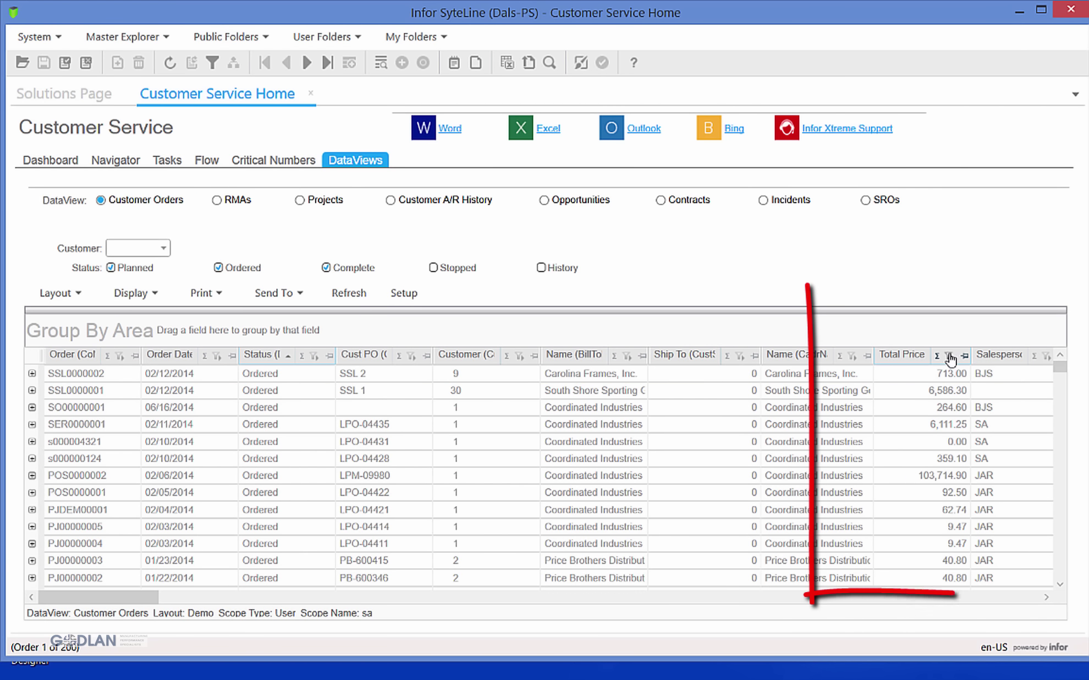
click(948, 356)
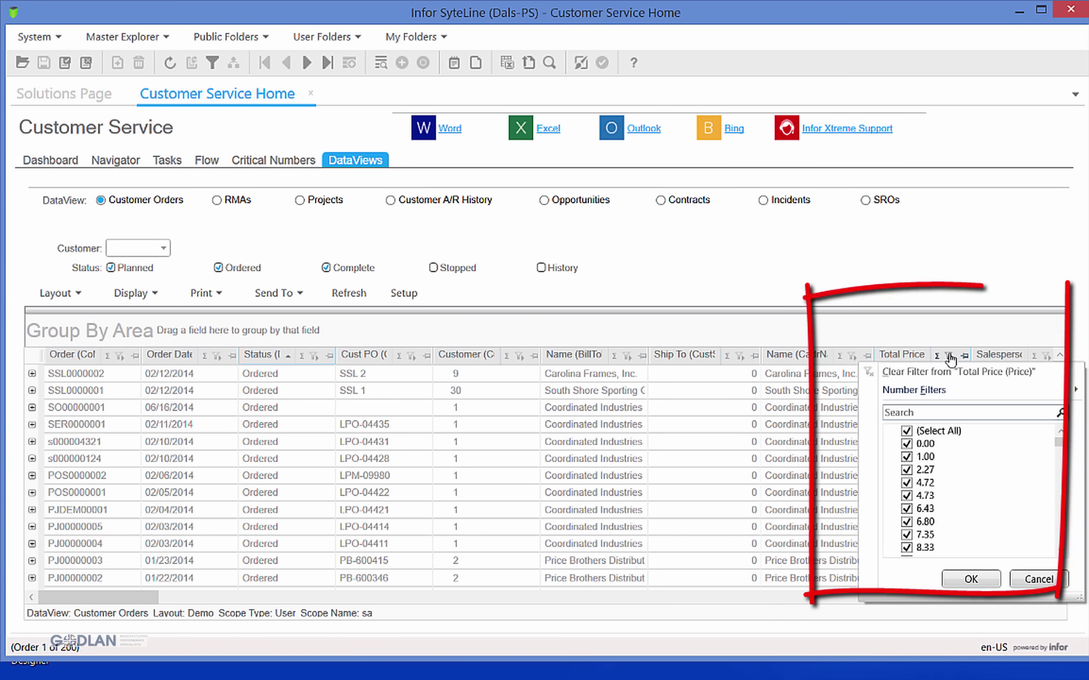
click(937, 356)
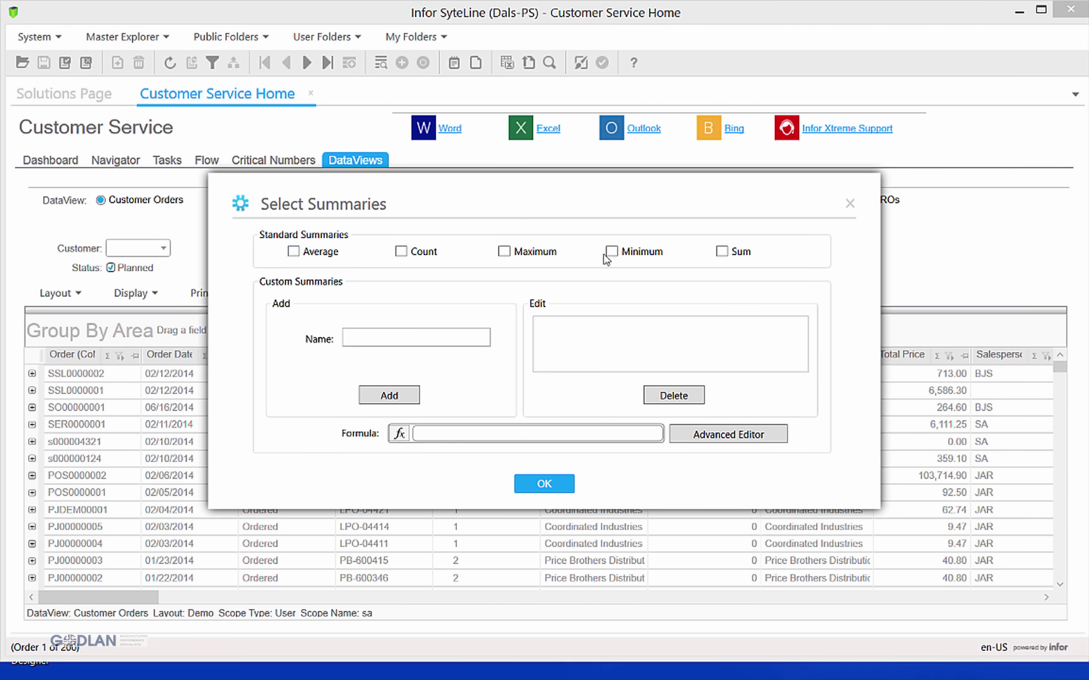
click(722, 251)
click(544, 483)
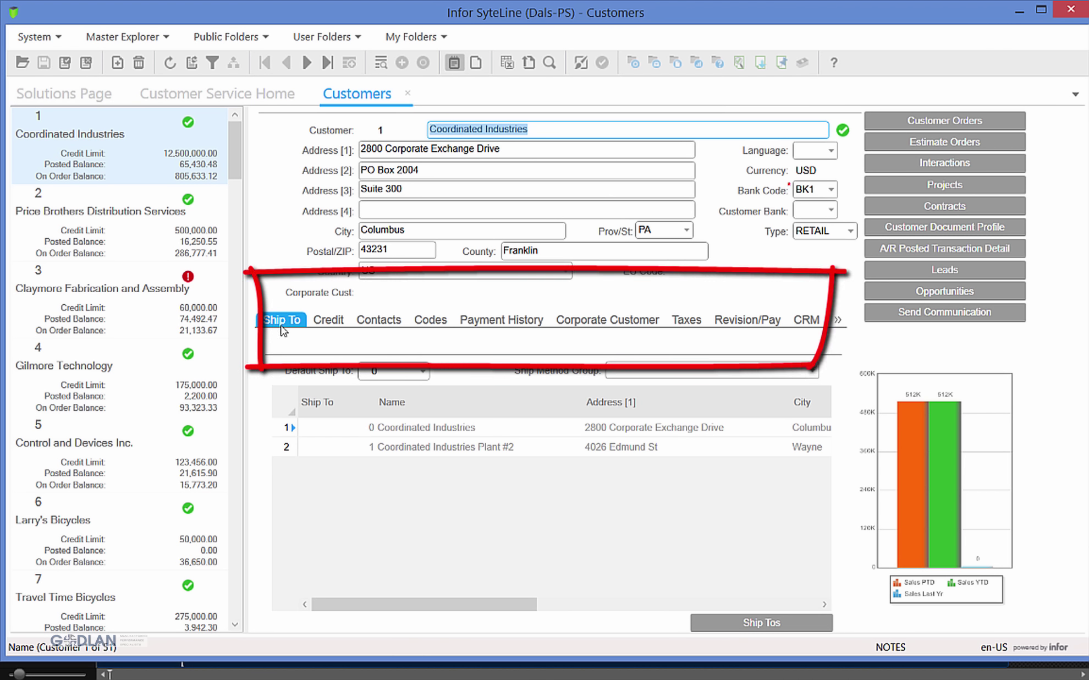
Step: Review Coordinated Industries' credit, contacts and payment history, and expand the Interactions folder on the customer service dashboard
click(330, 322)
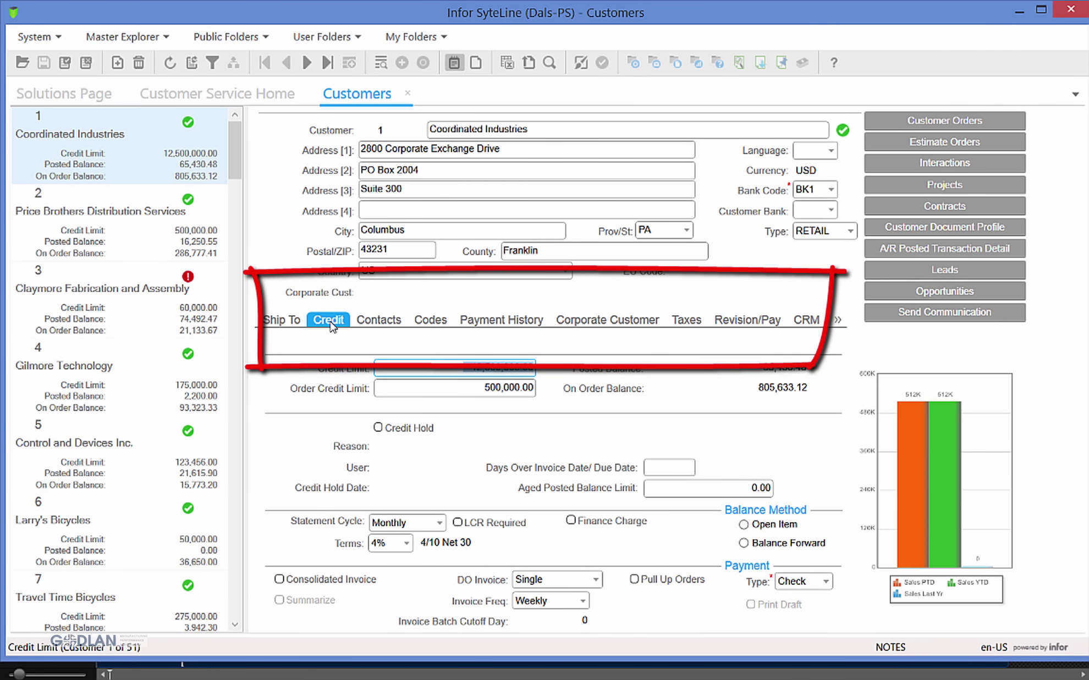
click(372, 324)
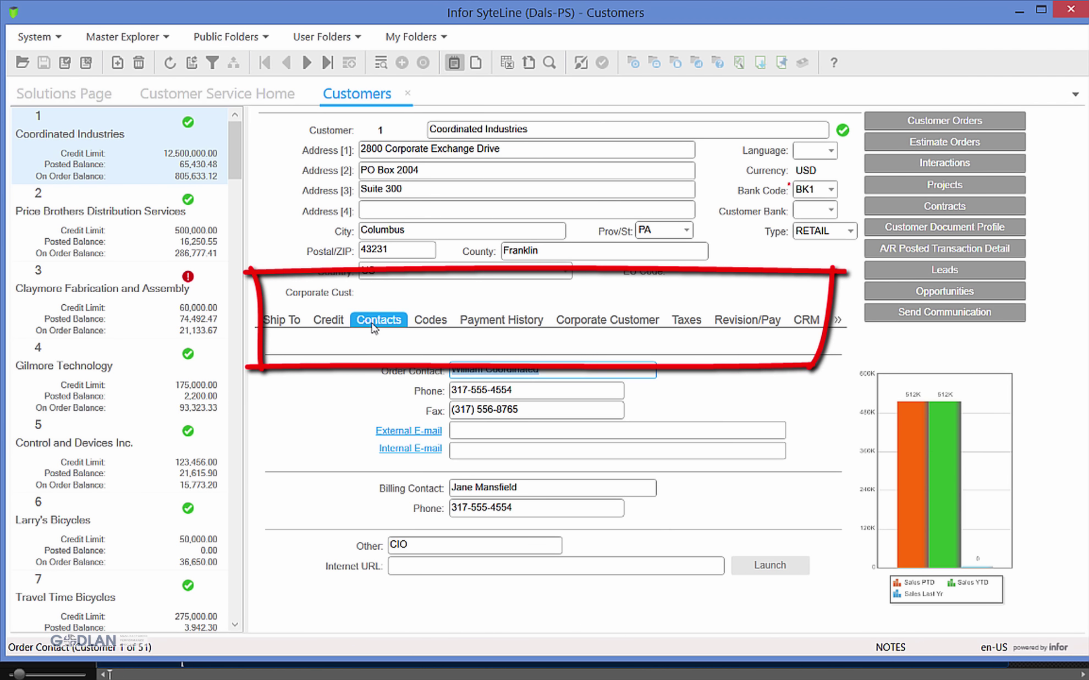
click(499, 321)
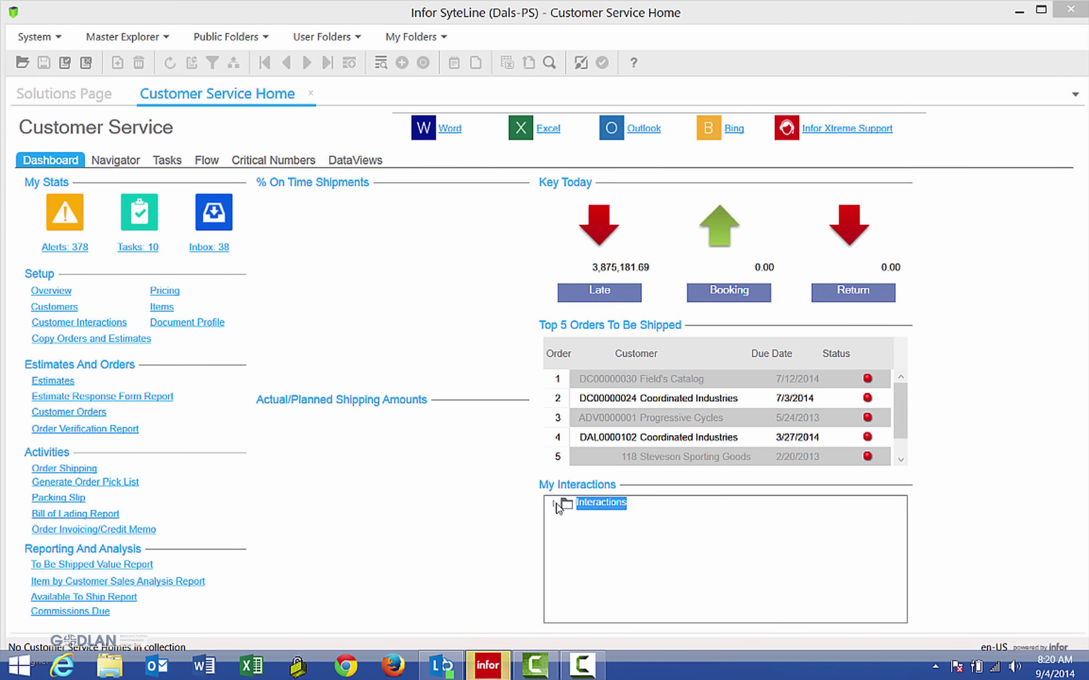
click(557, 510)
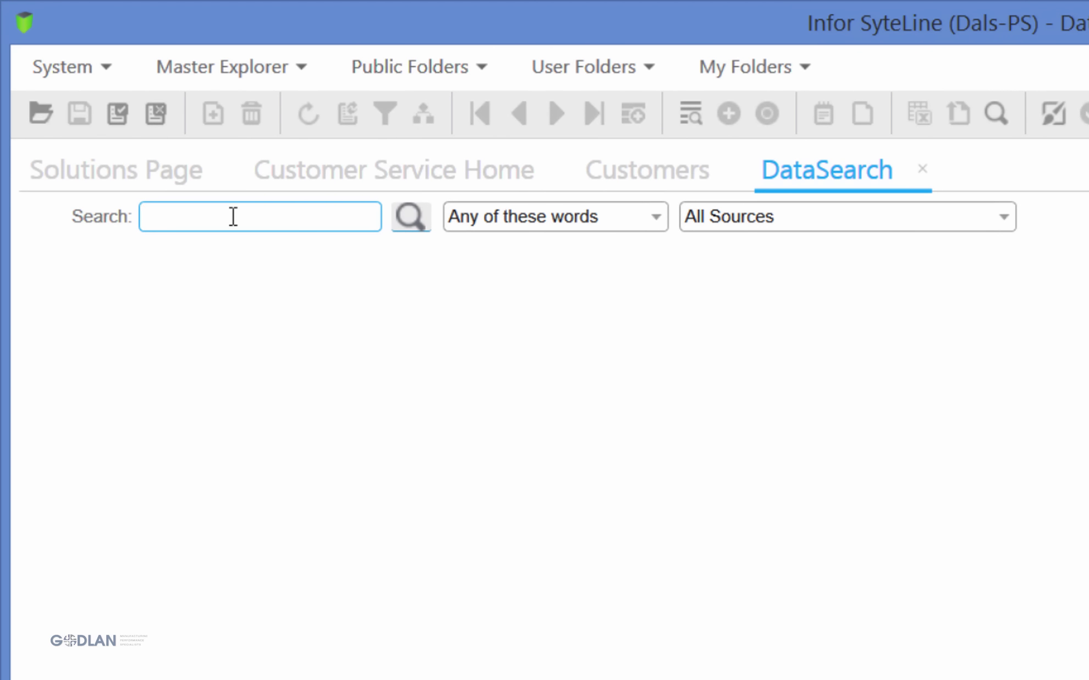
Step: Search all data sources for 123 and open the stopped Coordinated Industries order among the customer orders found
text(123)
click(415, 217)
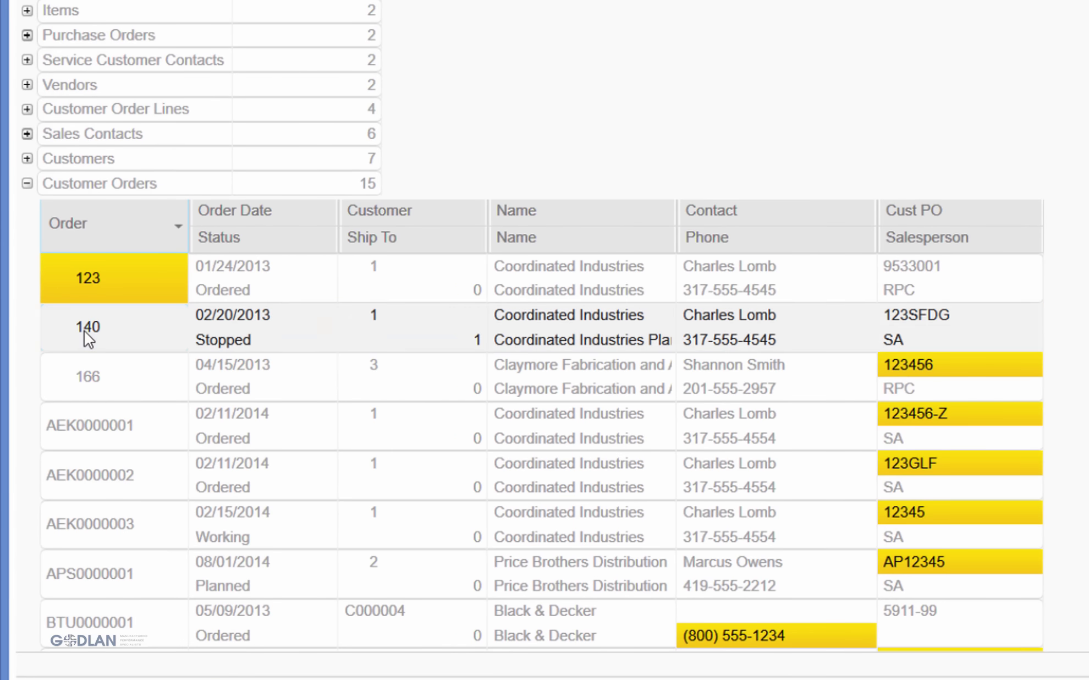
double_click(84, 332)
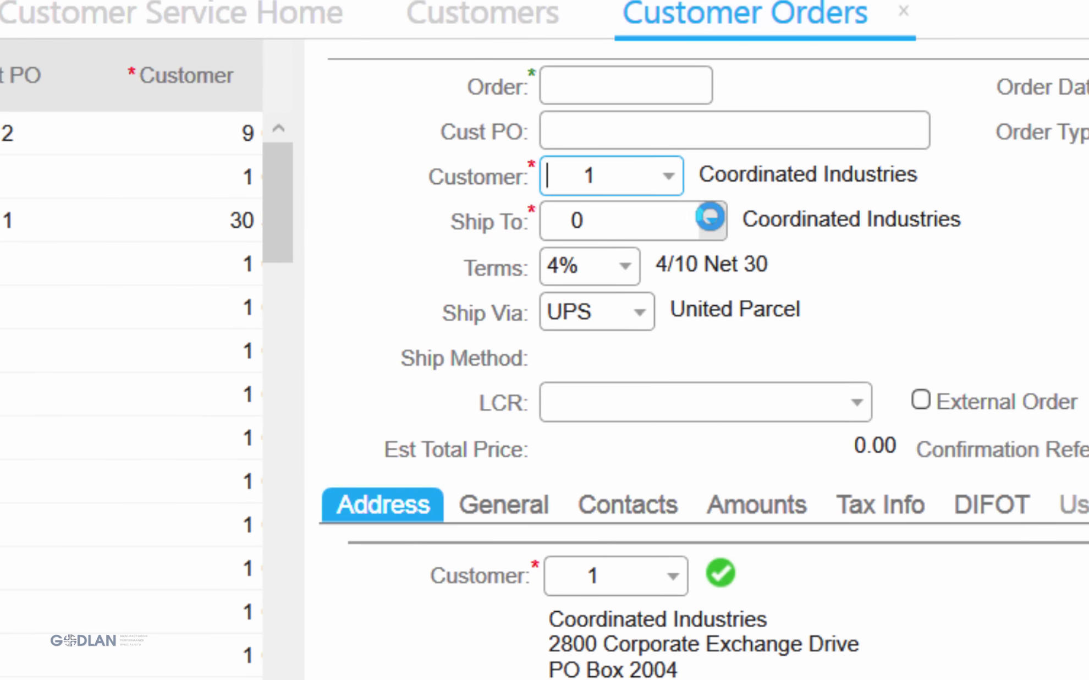
Step: Set the new customer order's ship-to to 1, Coordinated Industries Plant #2, and save the order
click(710, 216)
click(718, 292)
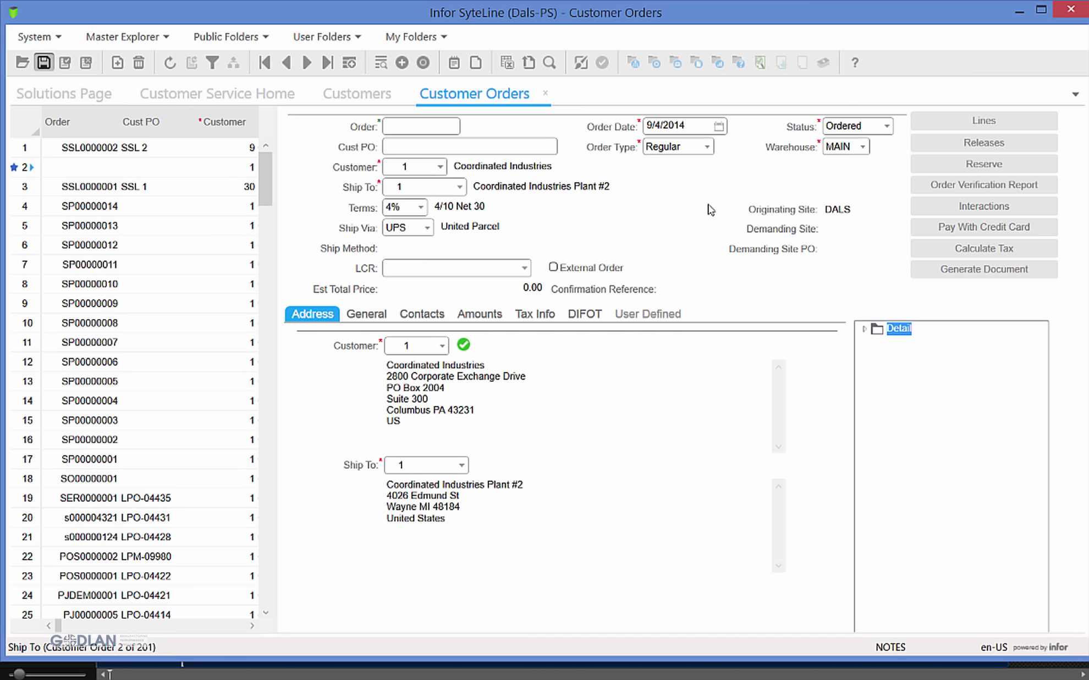
key(ctrl+s)
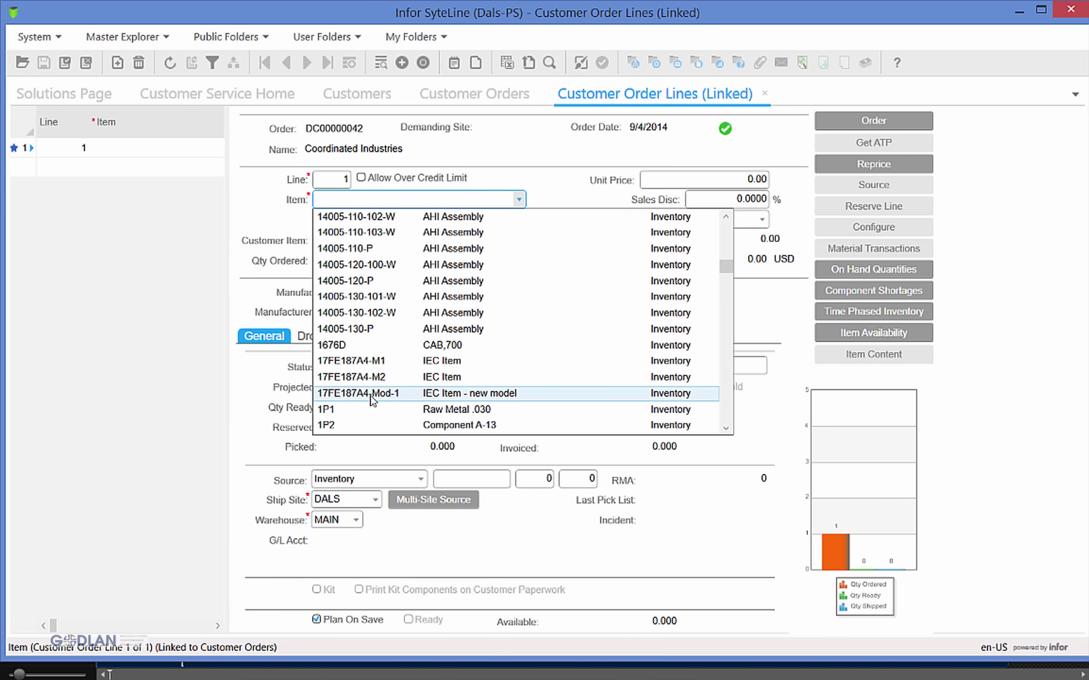
Step: Enter item 17FE187A4-Mod-1 on line 1 of the new Coordinated Industries order
click(372, 392)
click(619, 366)
key(Escape)
click(426, 260)
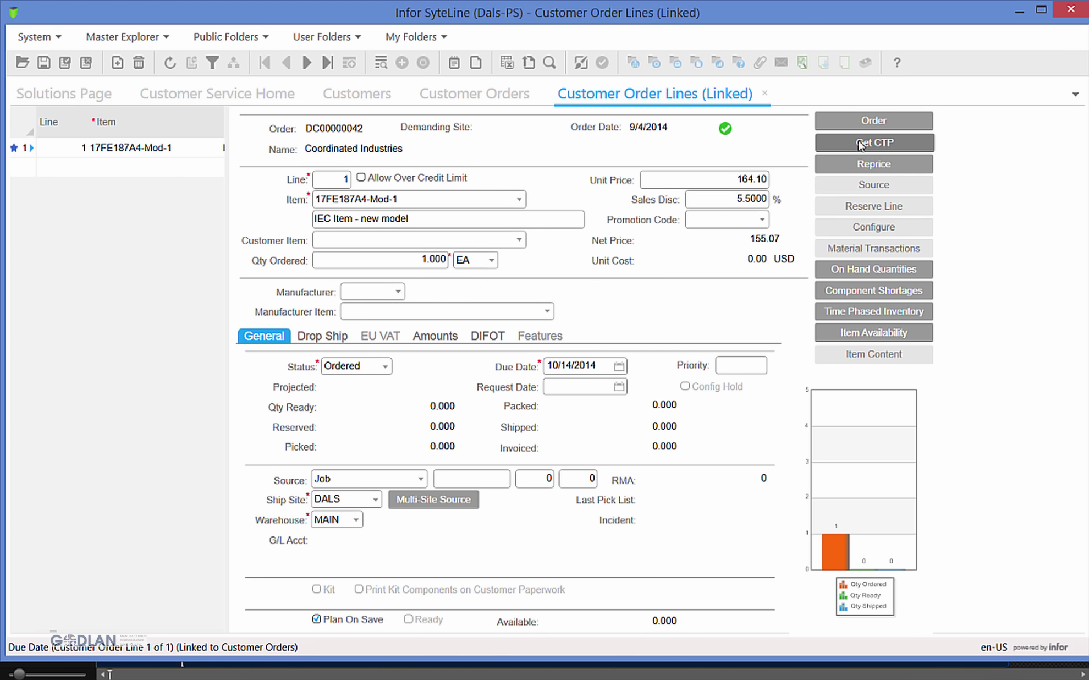
Step: Run Get CTP for the order line and open the plan detail behind the projected due date
click(861, 144)
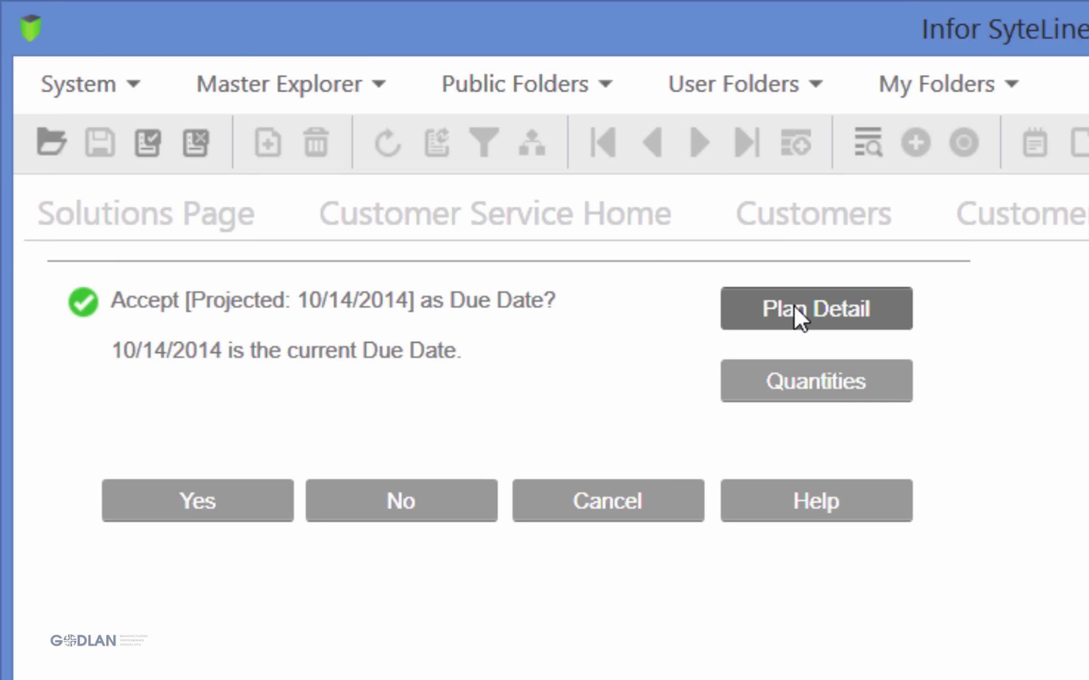
click(794, 308)
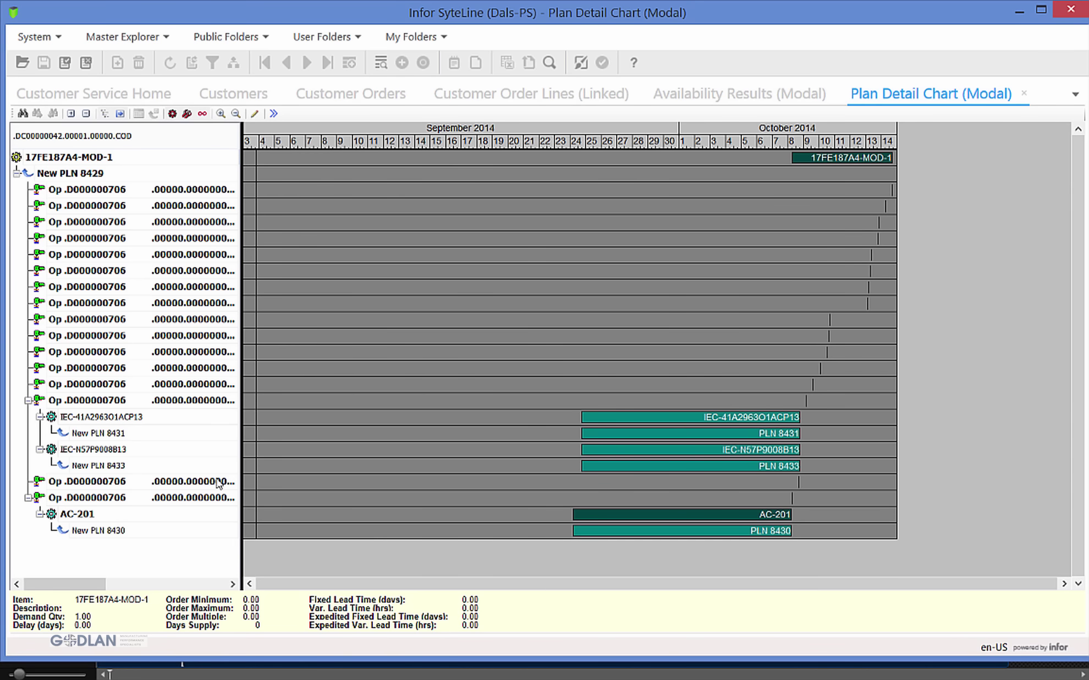
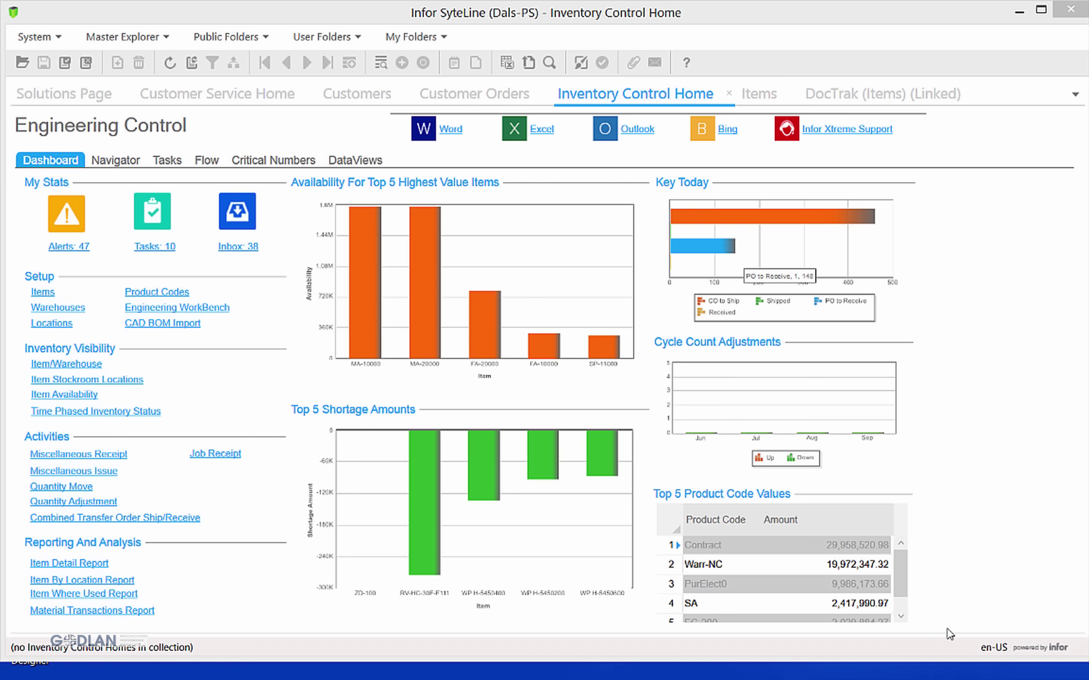
Step: In Engineering Workbench, add item 11002, Grey Paint, to the materials of operation 30
click(203, 310)
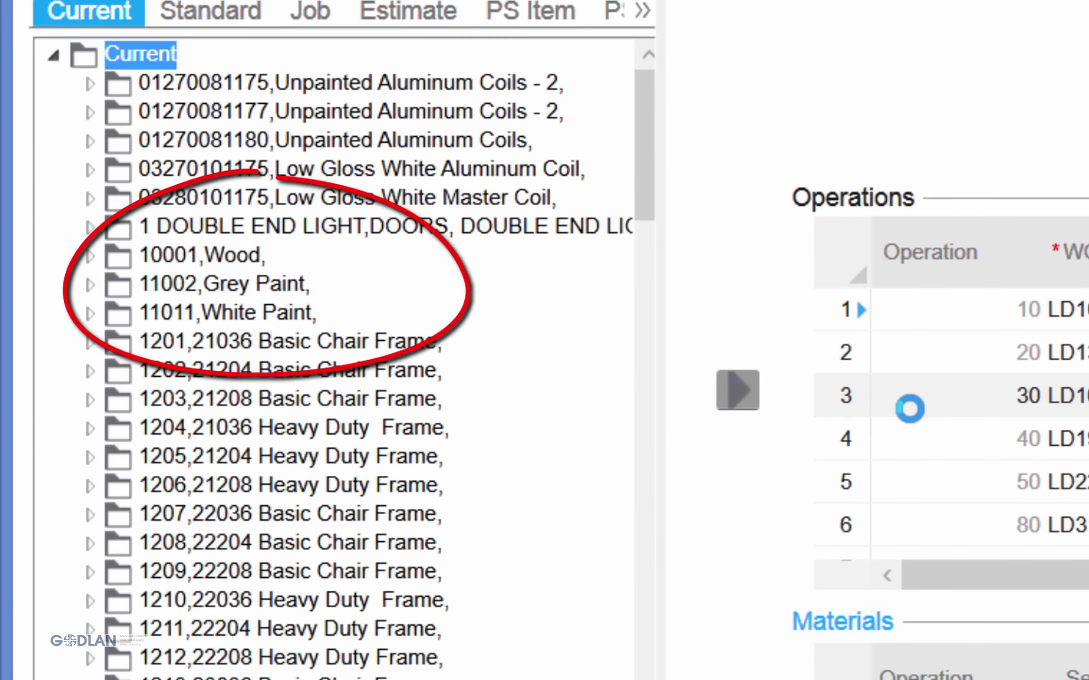
click(220, 283)
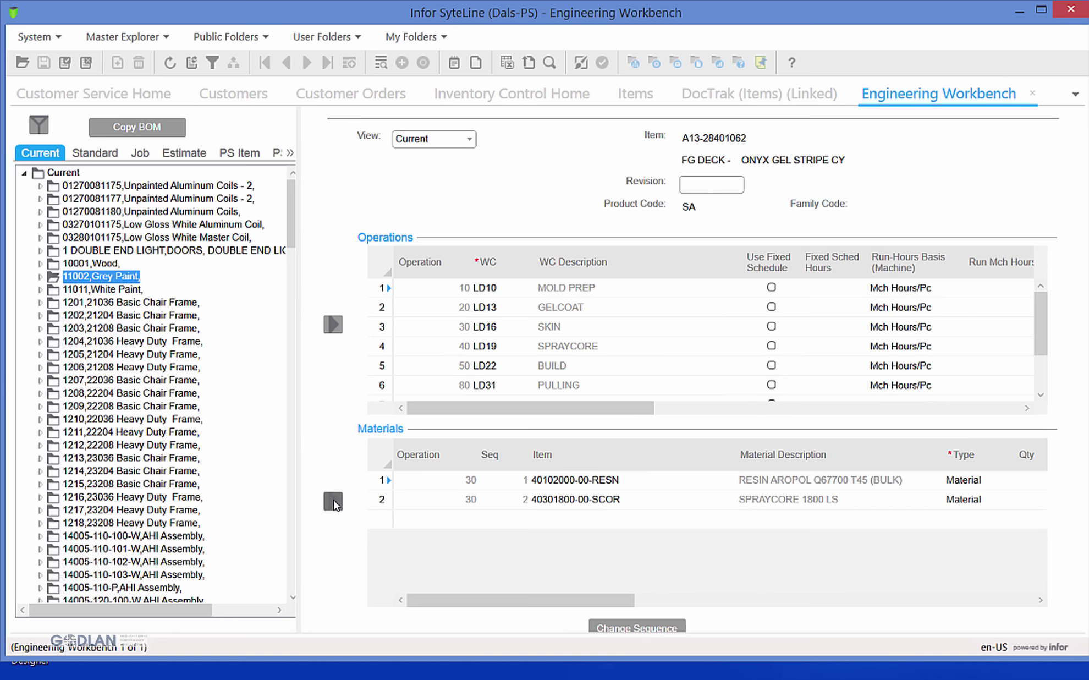
click(333, 502)
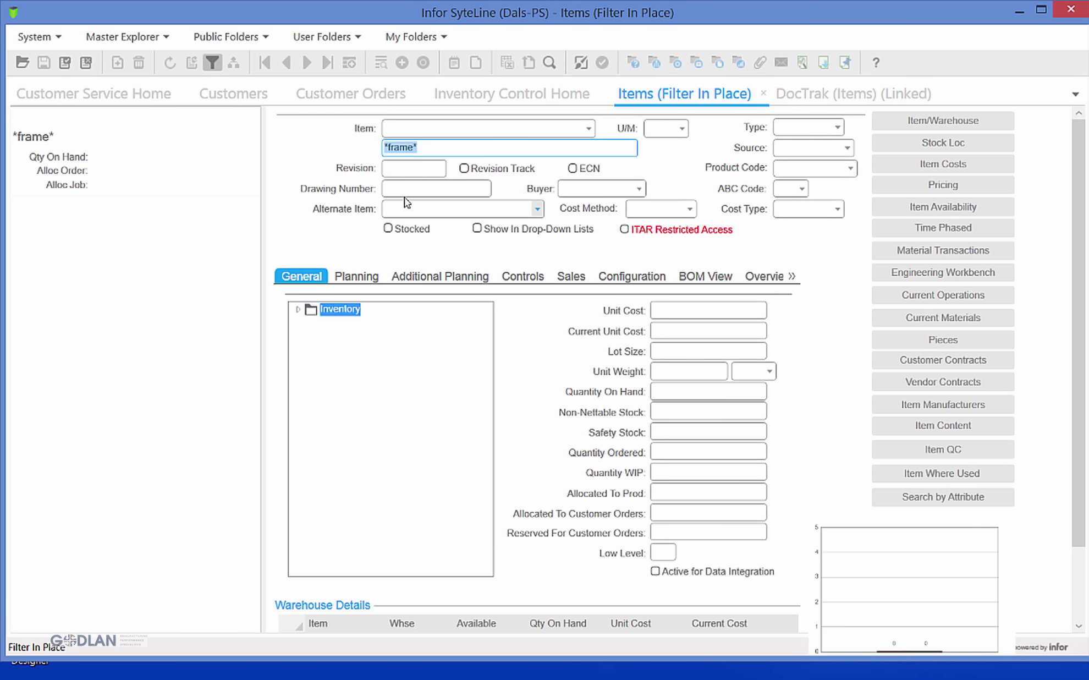
Step: Filter the items by the description *frame* and display the matching items as a full grid
click(423, 148)
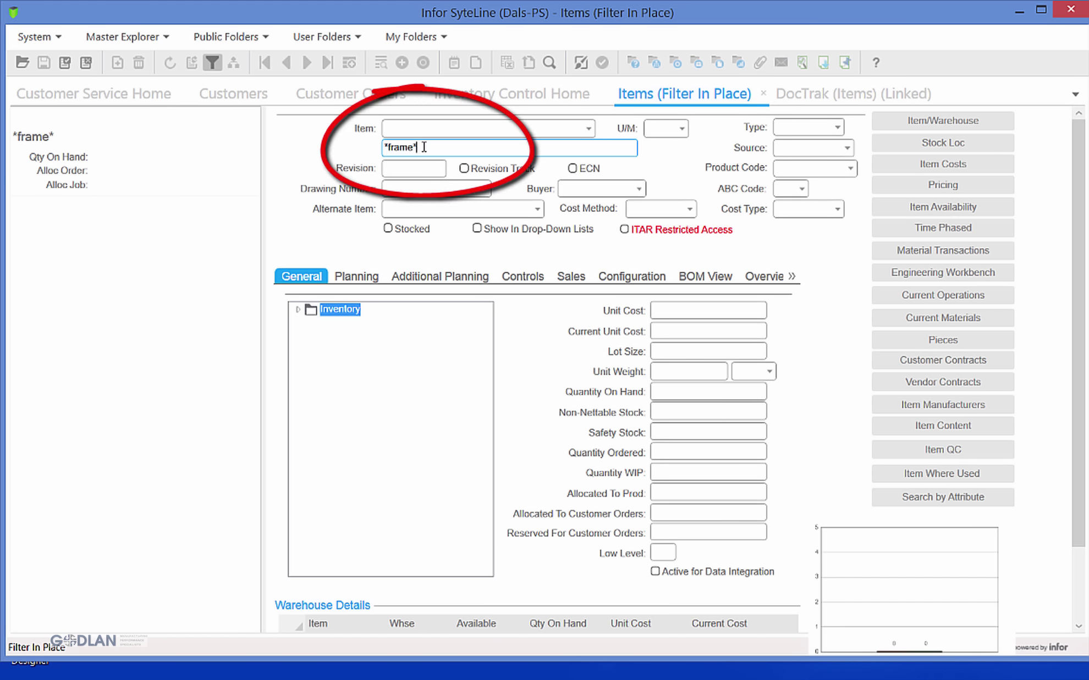
key(F4)
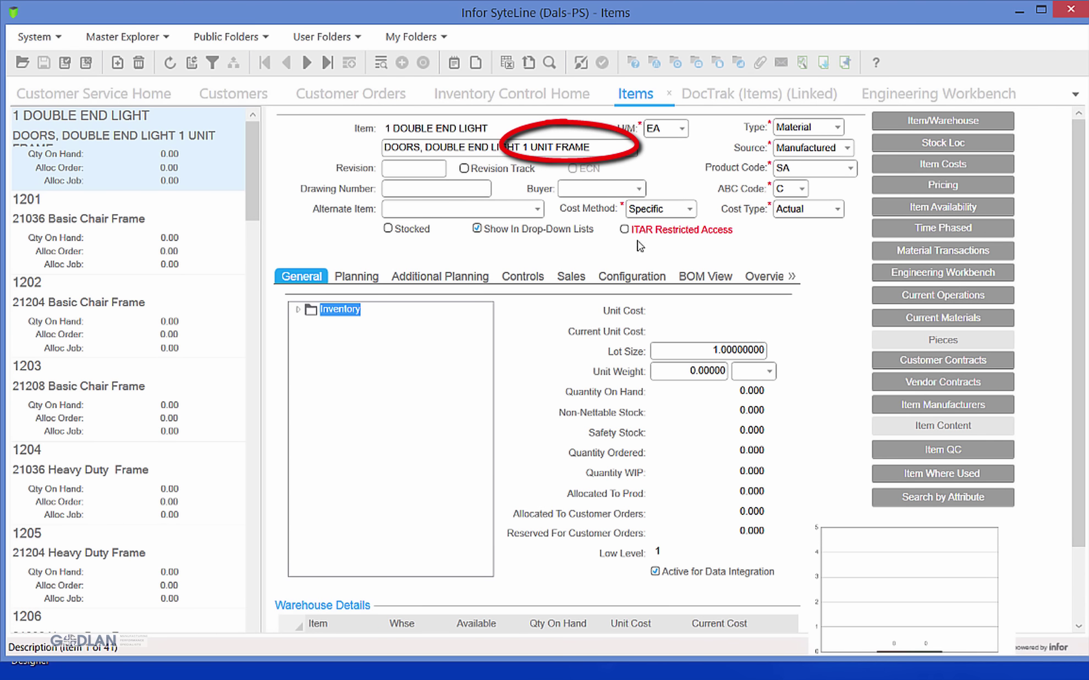
key(F8)
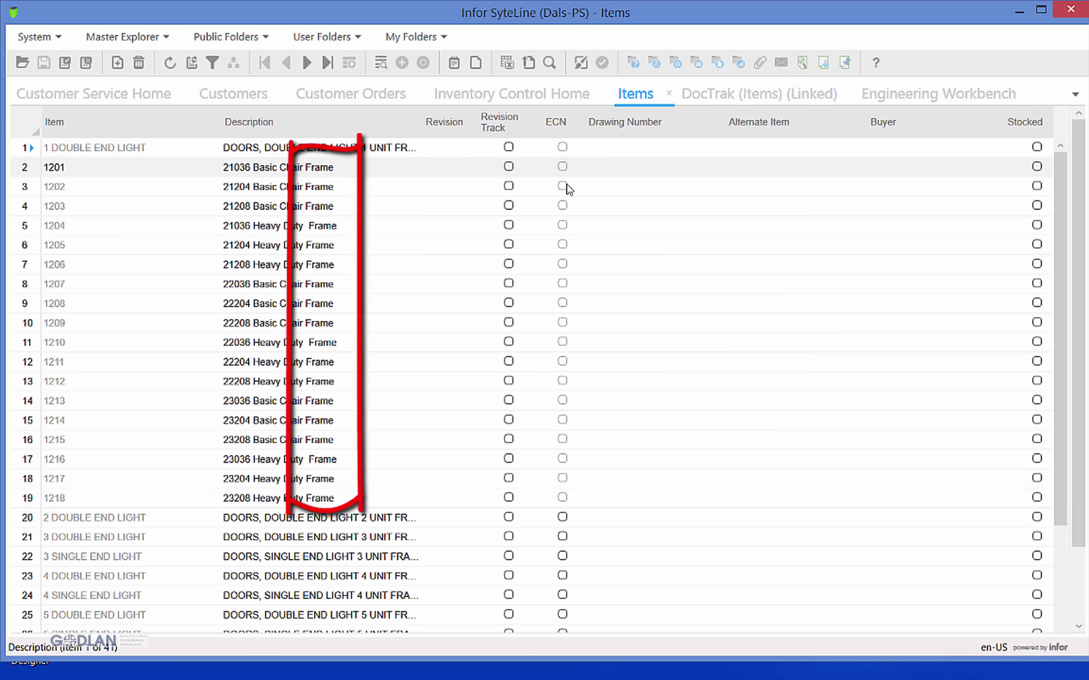
Step: Replace "frame" with "Super Frame" in the filtered items using the Replace command
key(ctrl+h)
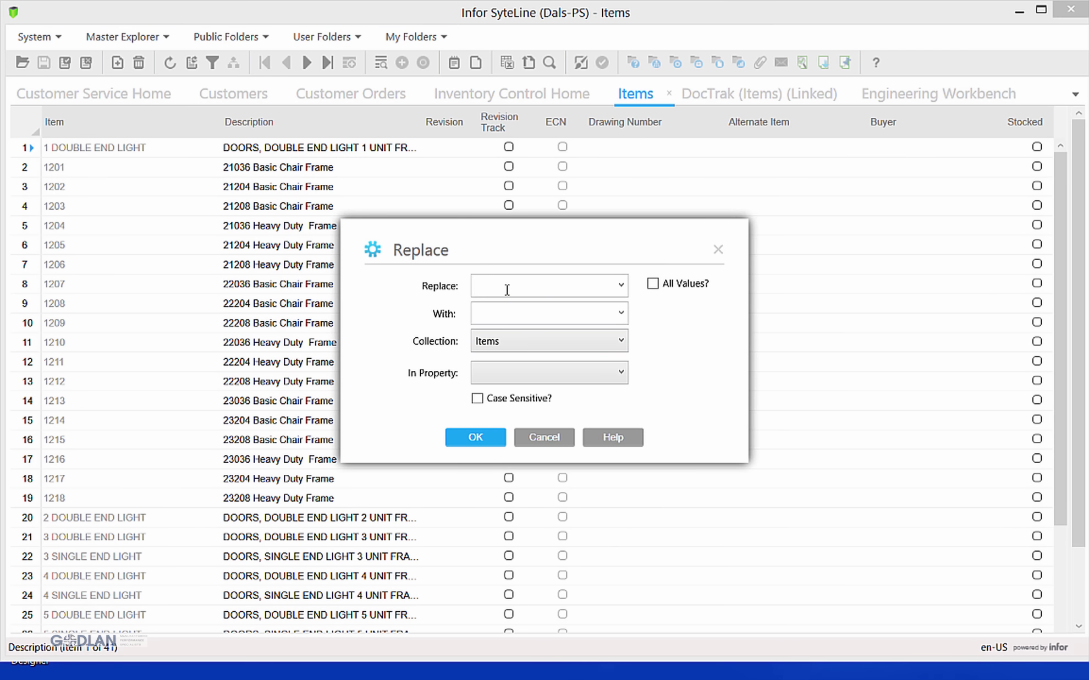
text(frame)
key(Tab)
text(Super  Frame)
click(477, 438)
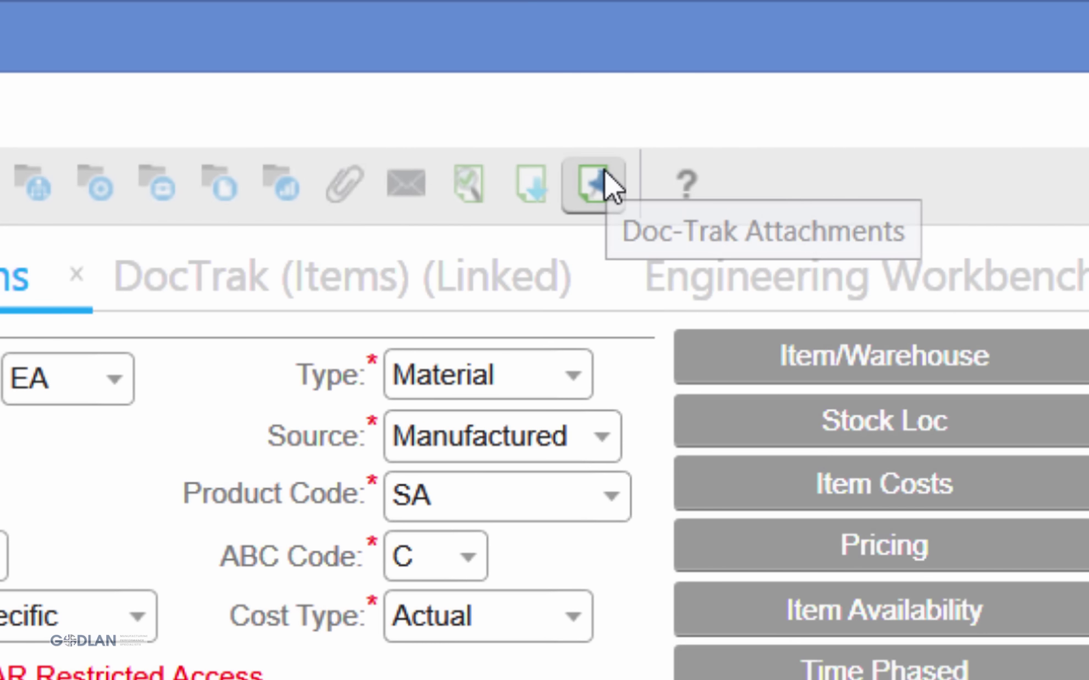
Step: Add a new Doc-Trak attachment record to the 1 DOUBLE END LIGHT item, with the description "Certifcation document"
click(604, 175)
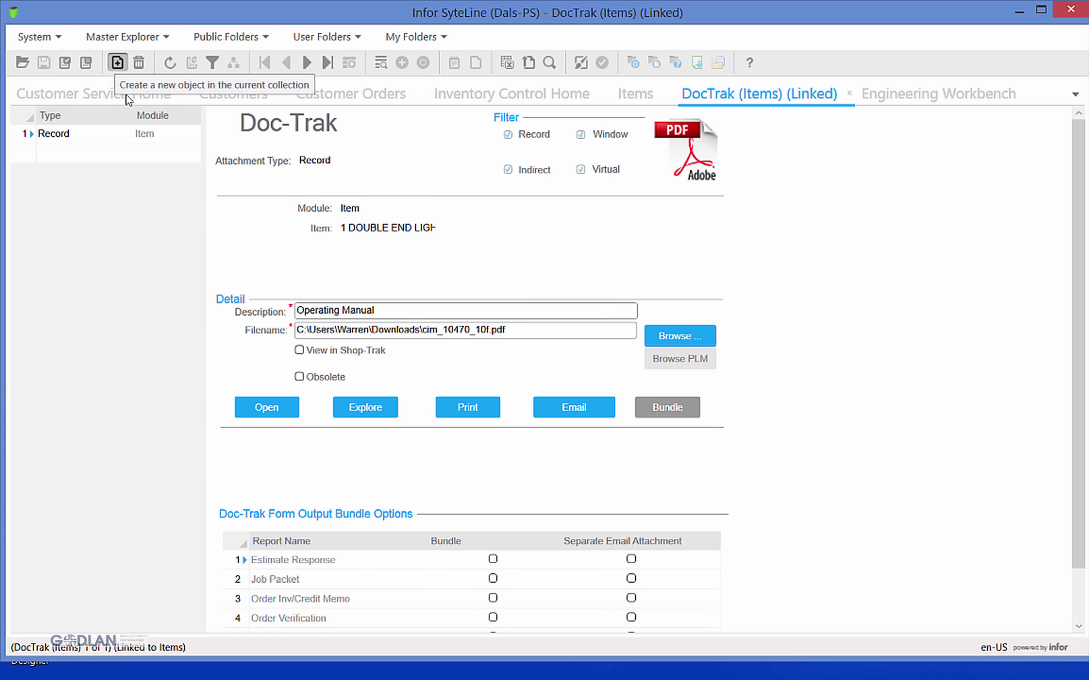
click(117, 63)
text(Certif)
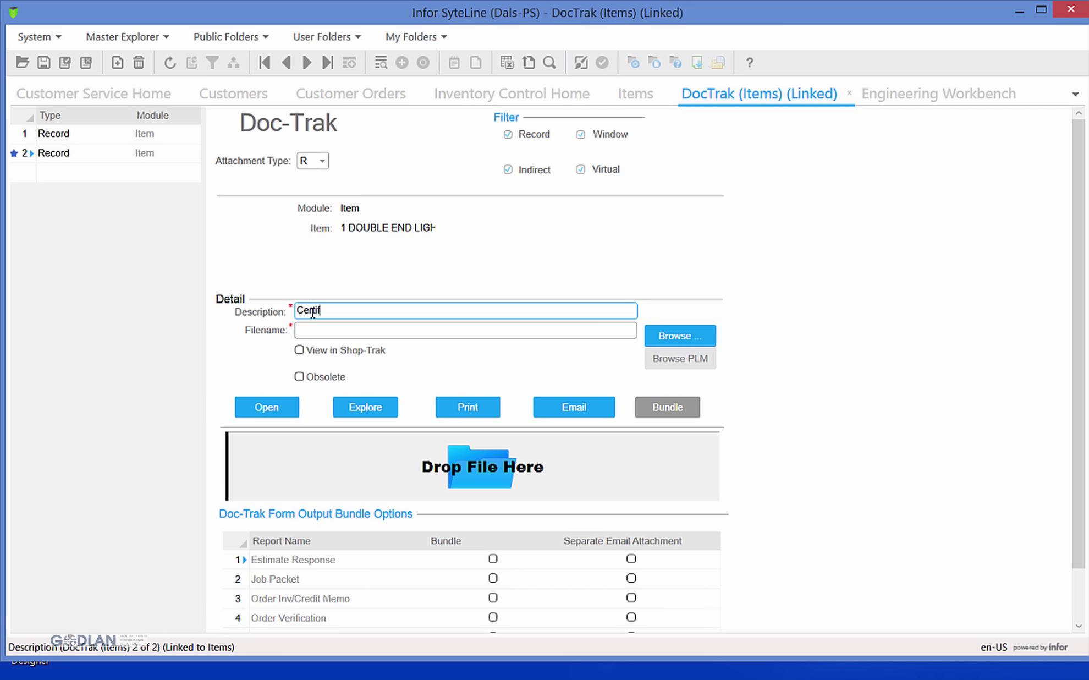
text(cation document)
Step: Attach the Word document "Unique Identification Marking - DoD" from A&D Stuff to the Doc-Trak record, bundling it with Job Packet and Purchase Order
key(alt+Tab)
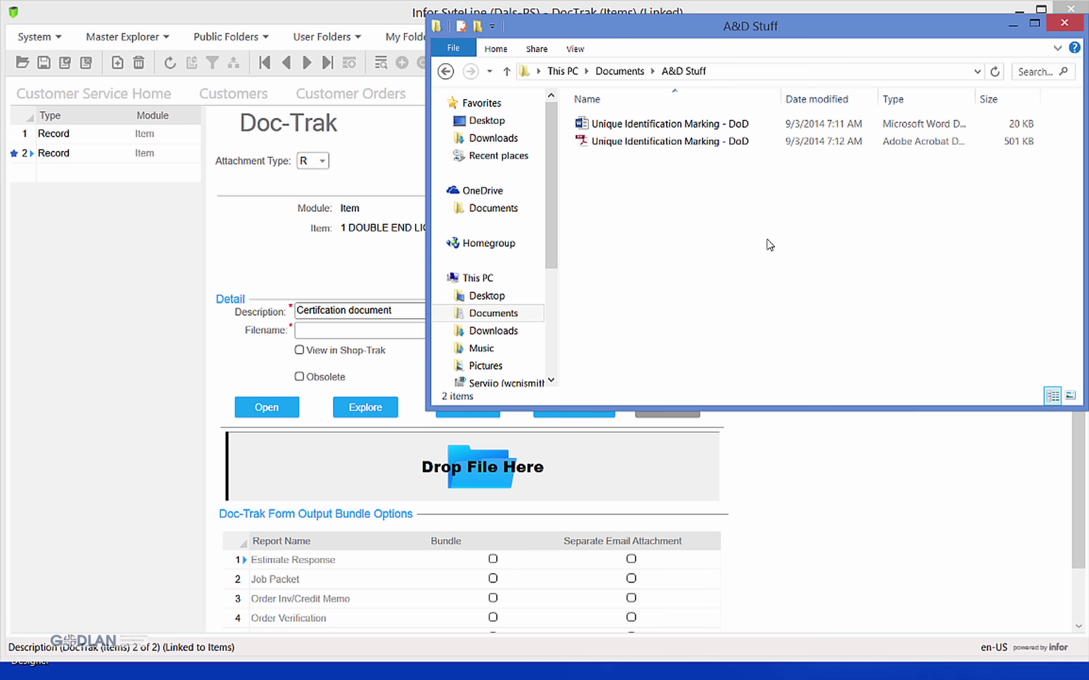
click(604, 124)
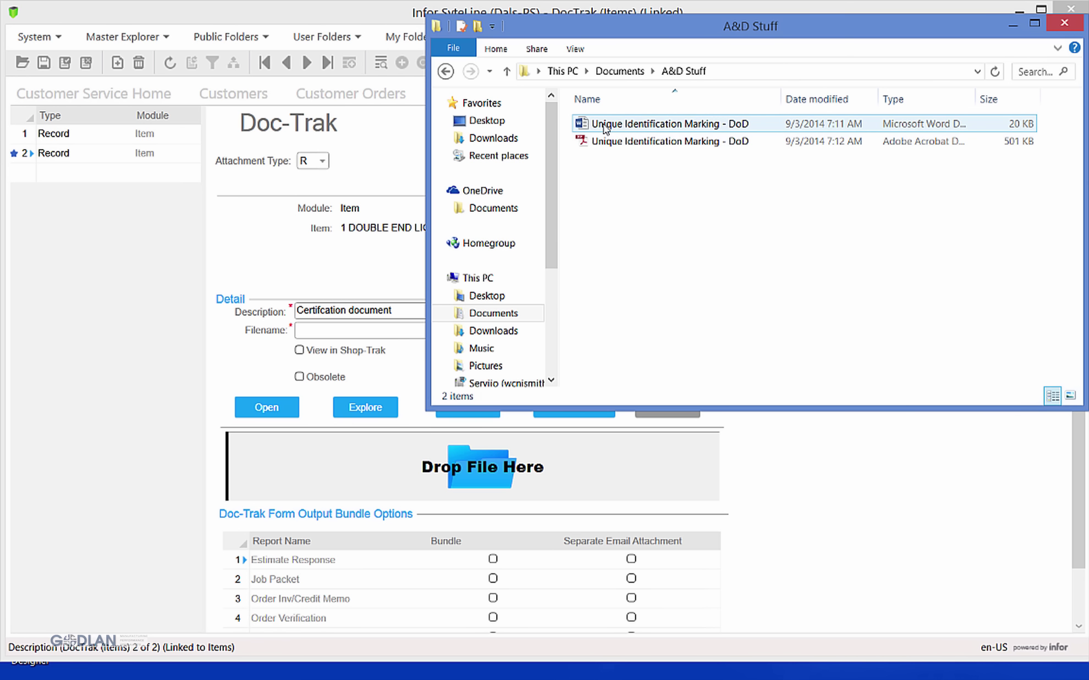
drag(605, 127, 487, 470)
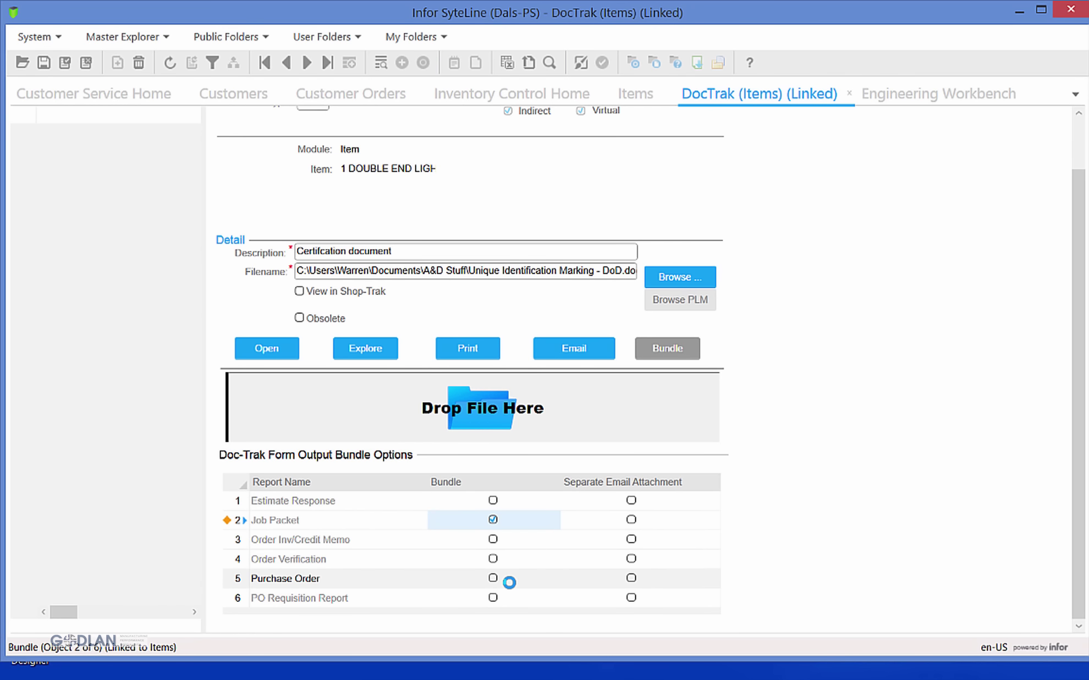
click(508, 582)
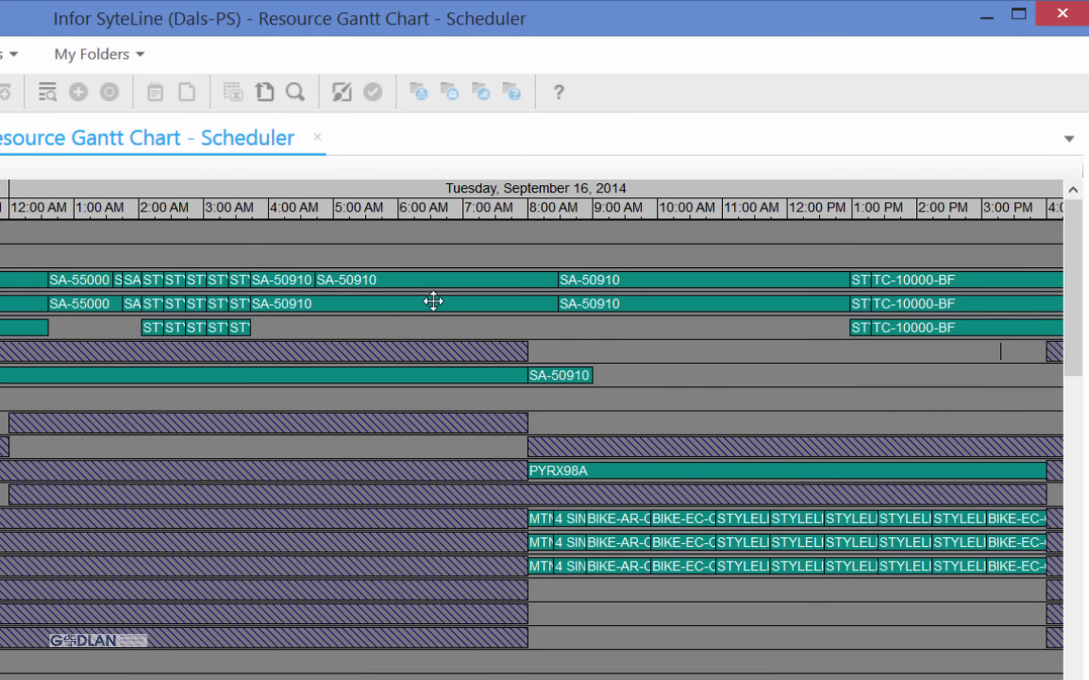
Step: In the Resource Gantt Chart, move two SA-50910 operations to resource AS-500-L3, scheduling the second from 9/16/2014 8:27 AM to 12:12 PM
drag(434, 301, 437, 327)
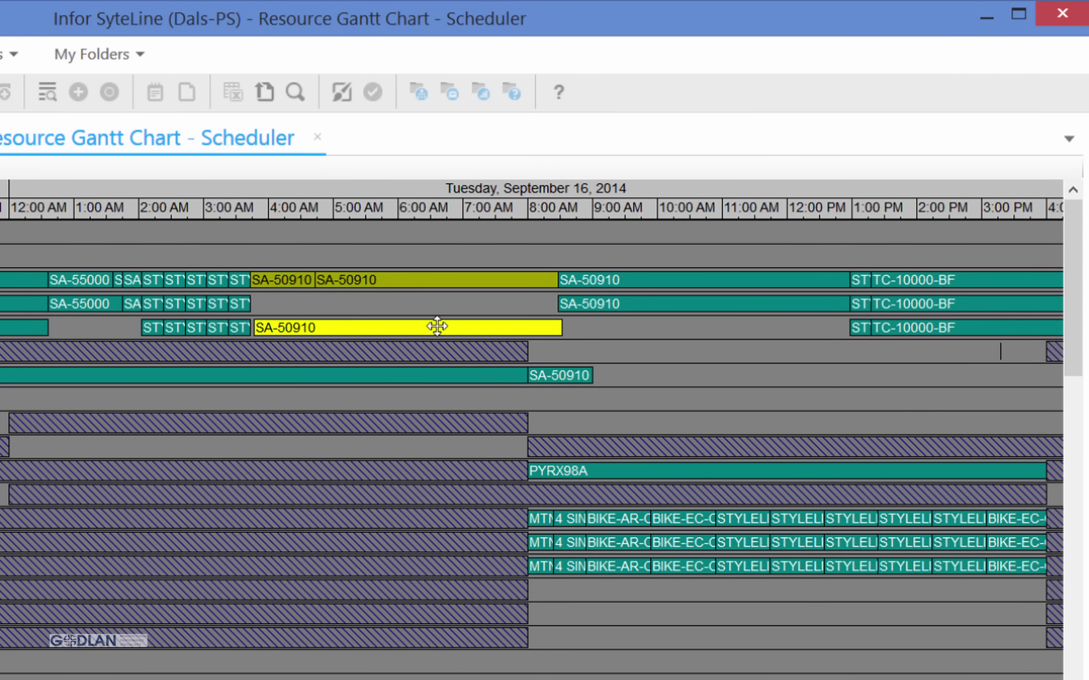
click(194, 642)
drag(424, 328, 653, 335)
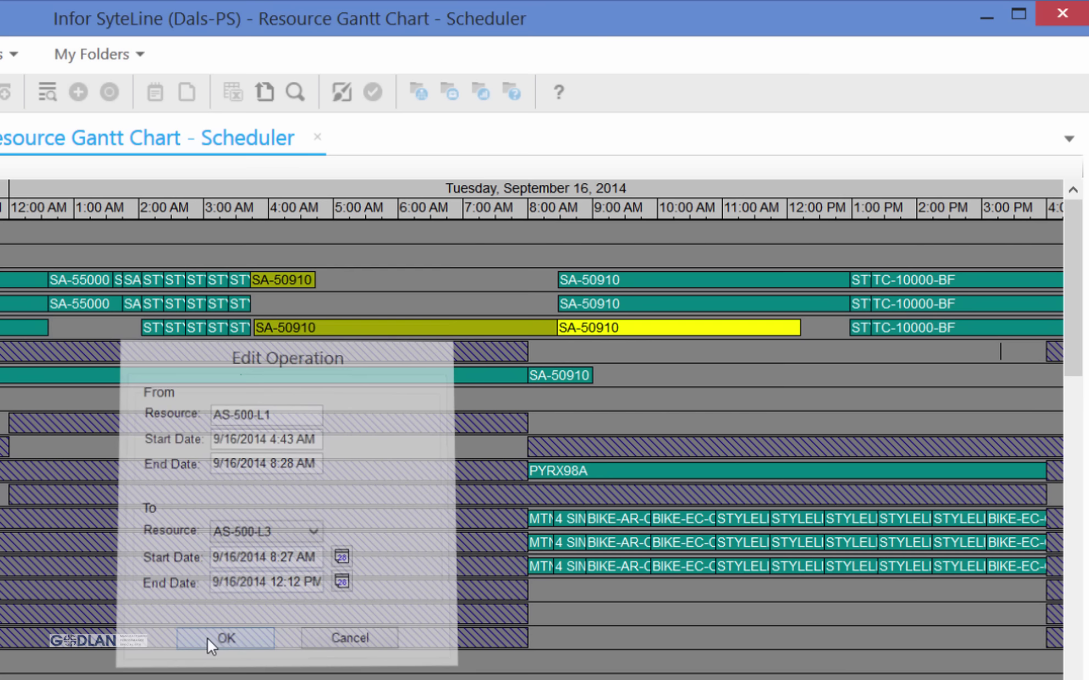
click(208, 638)
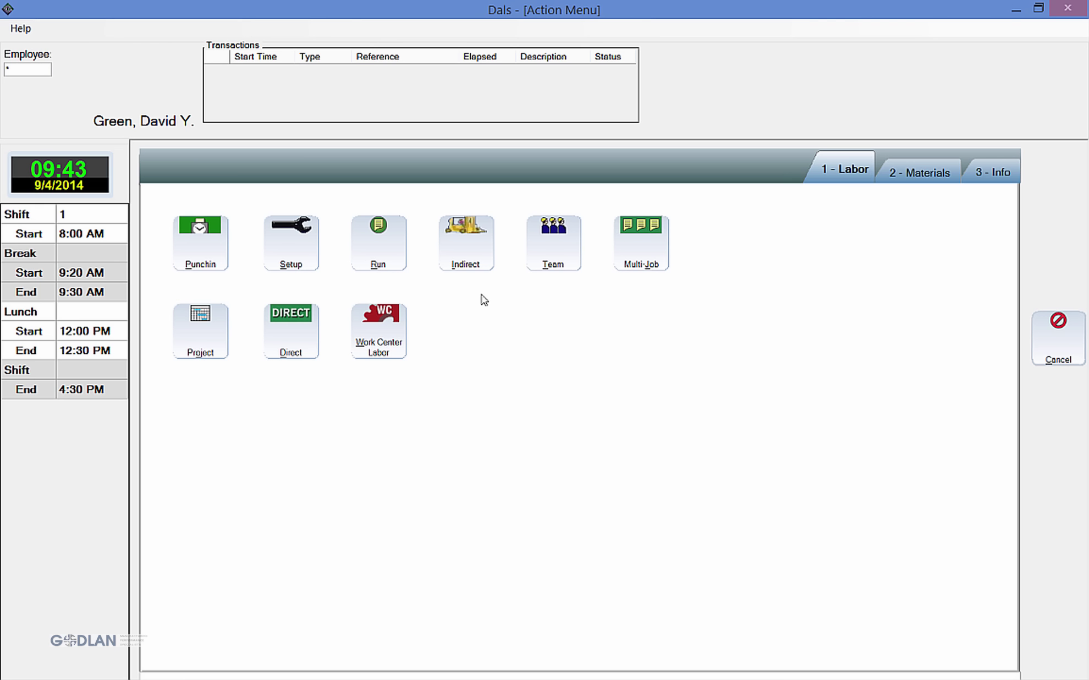
Step: Show the material transactions in the shop-floor Action Menu and open Production Schedule
key(2)
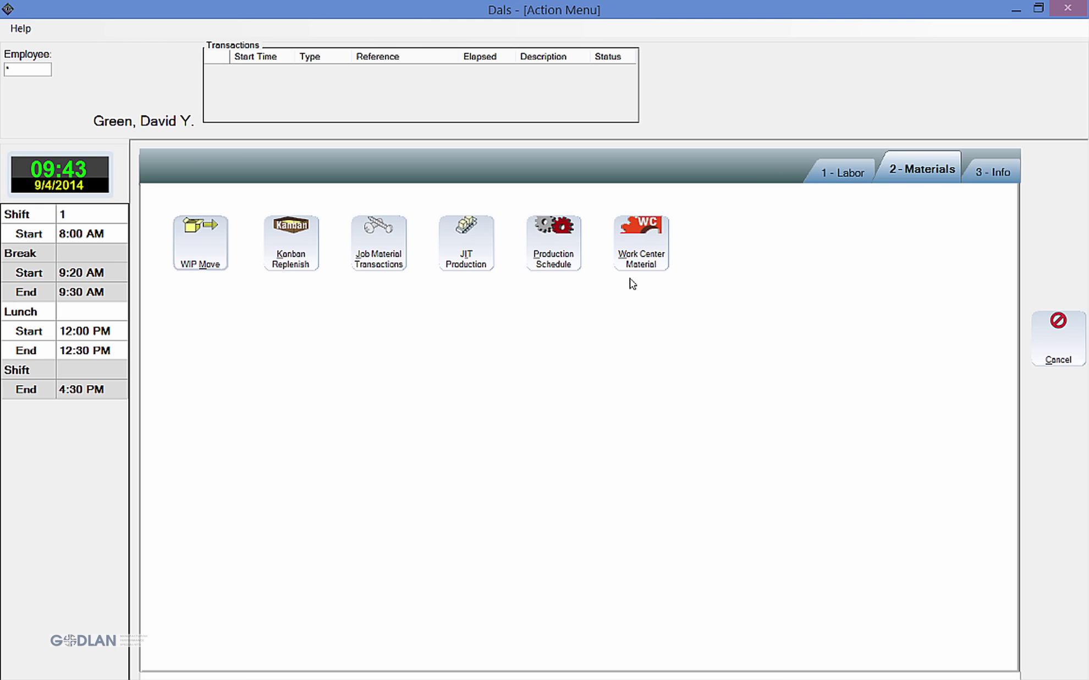
key(p)
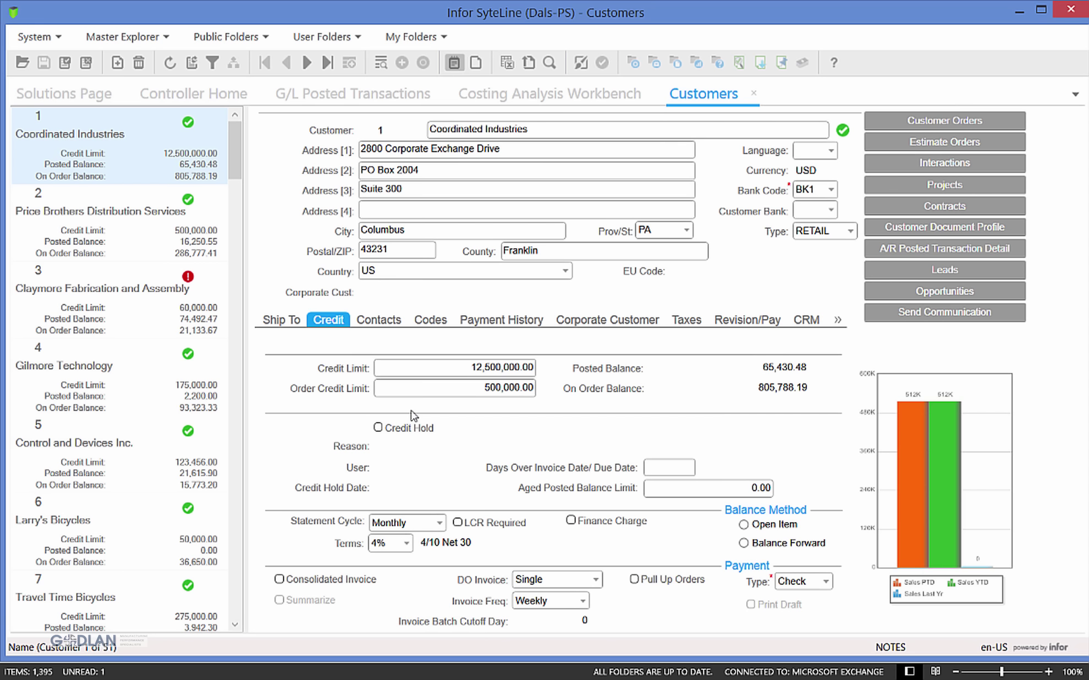
Step: Set the credit limit of customer Coordinated Industries to 12,500,100.00
click(516, 372)
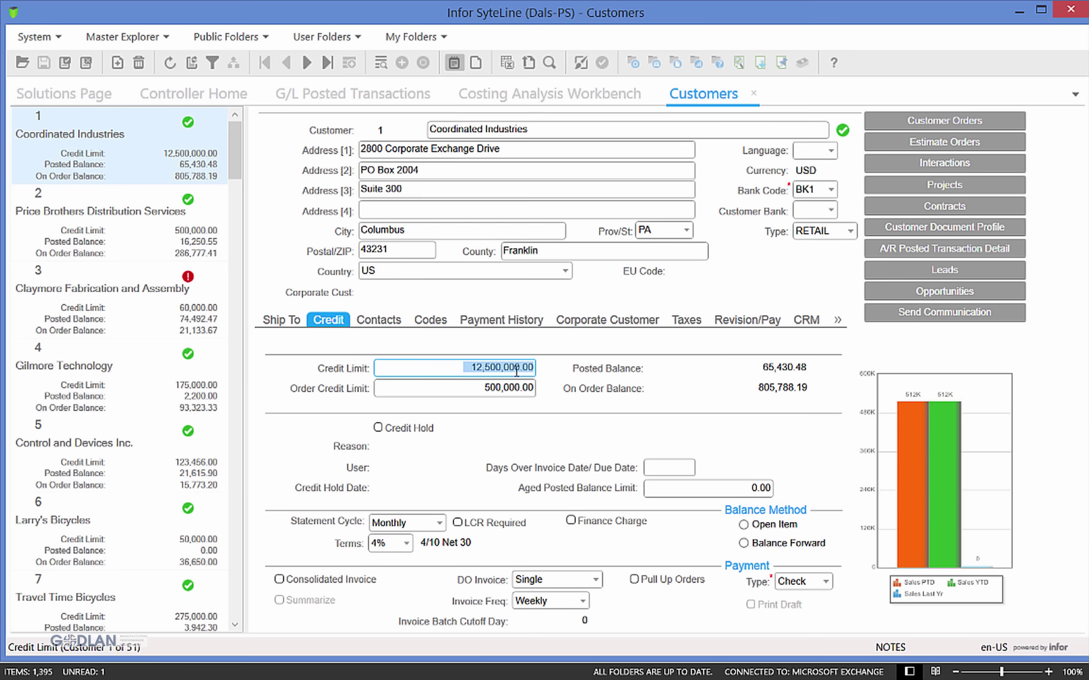
click(517, 373)
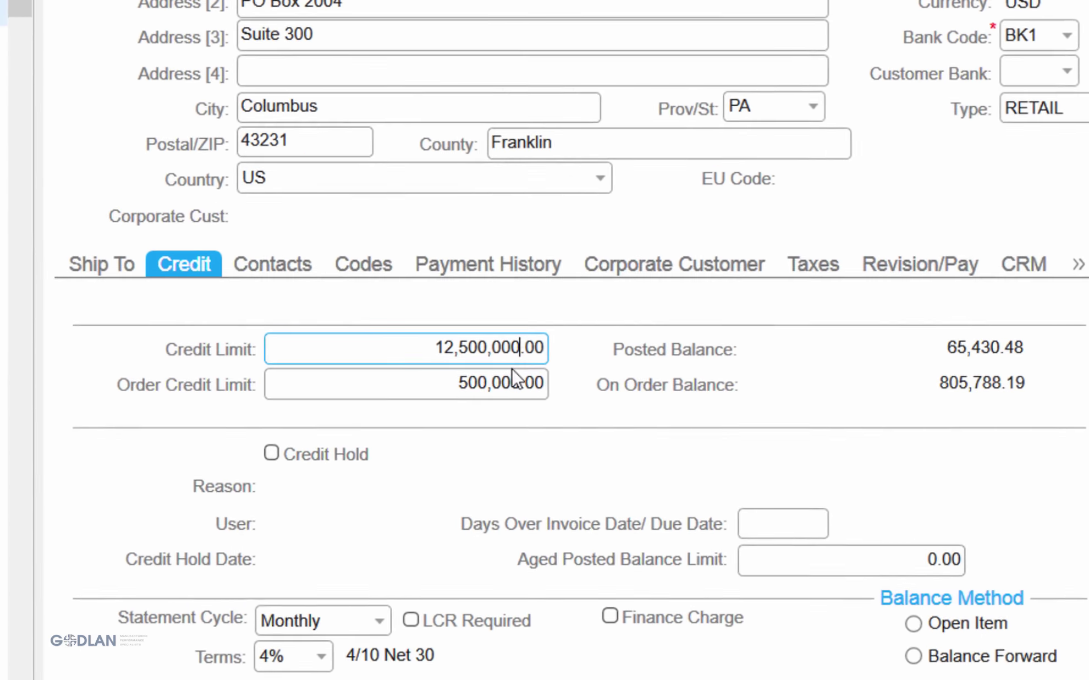
key(BackSpace)
key(BackSpace)
key(BackSpace)
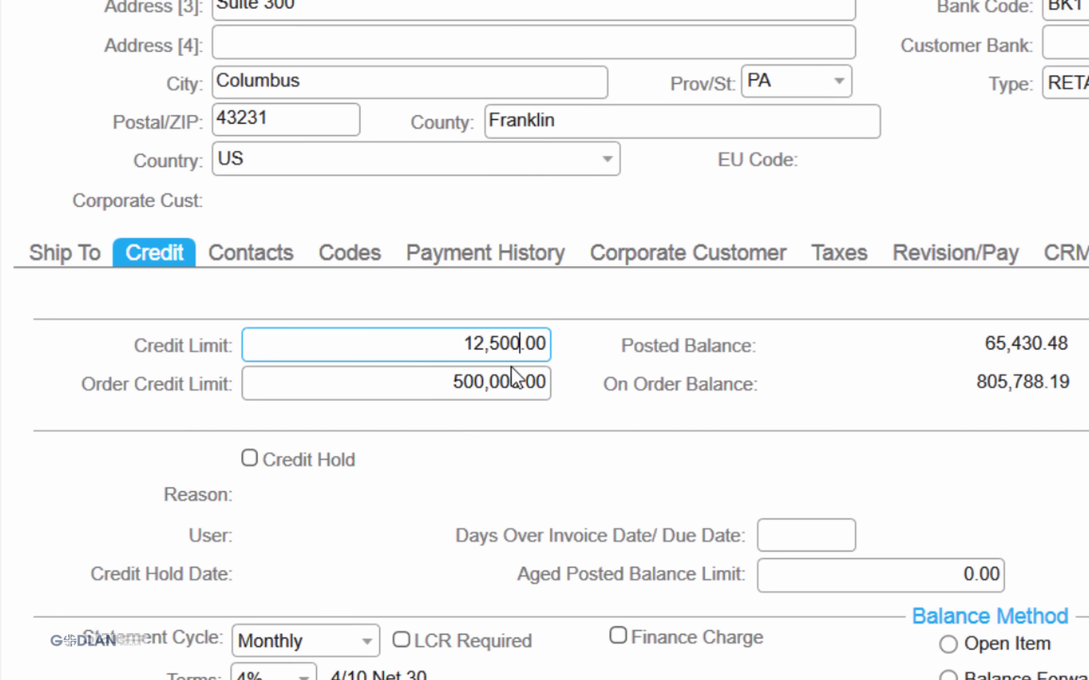
text(100)
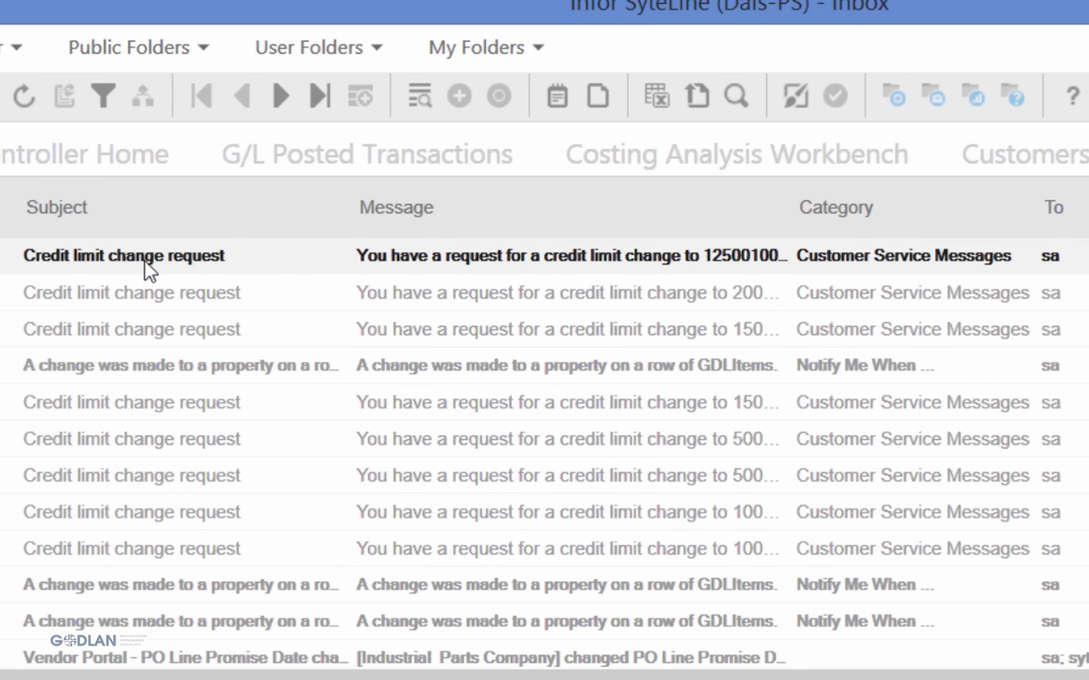
Step: Select the newest credit limit change request, for a change to 12500100, in the Inbox
click(162, 238)
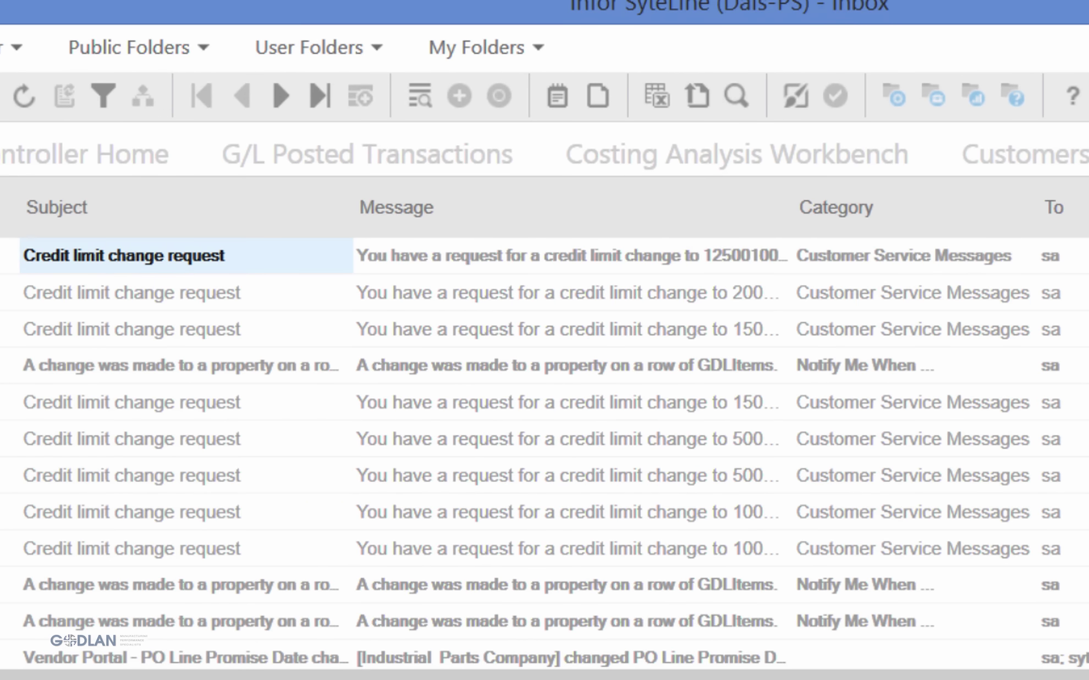